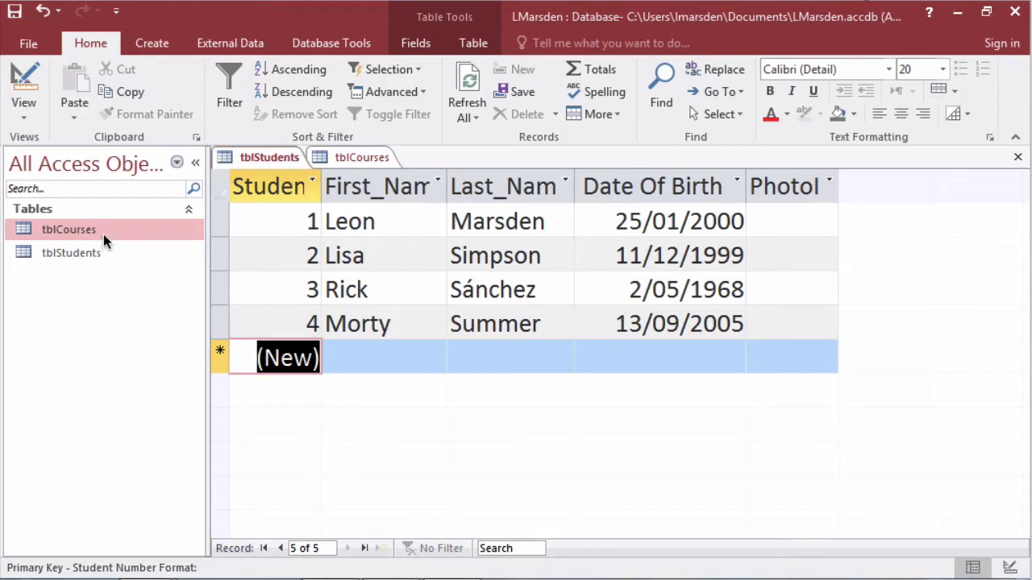
# Step: Autofit the tblStudents Student_ID column to its header, then show the tblCourses datasheet
pyautogui.click(274, 157)
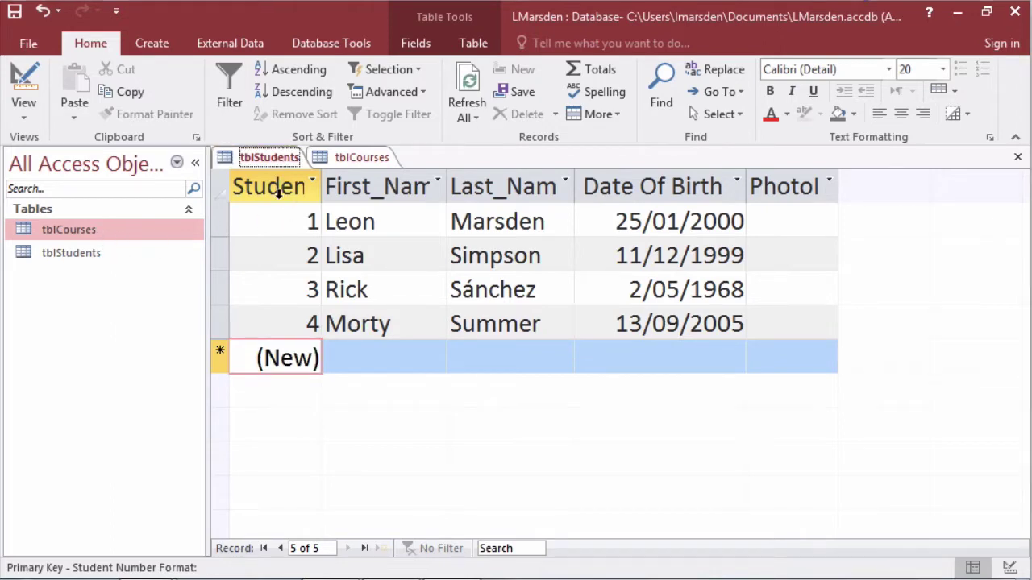
pyautogui.doubleClick(320, 187)
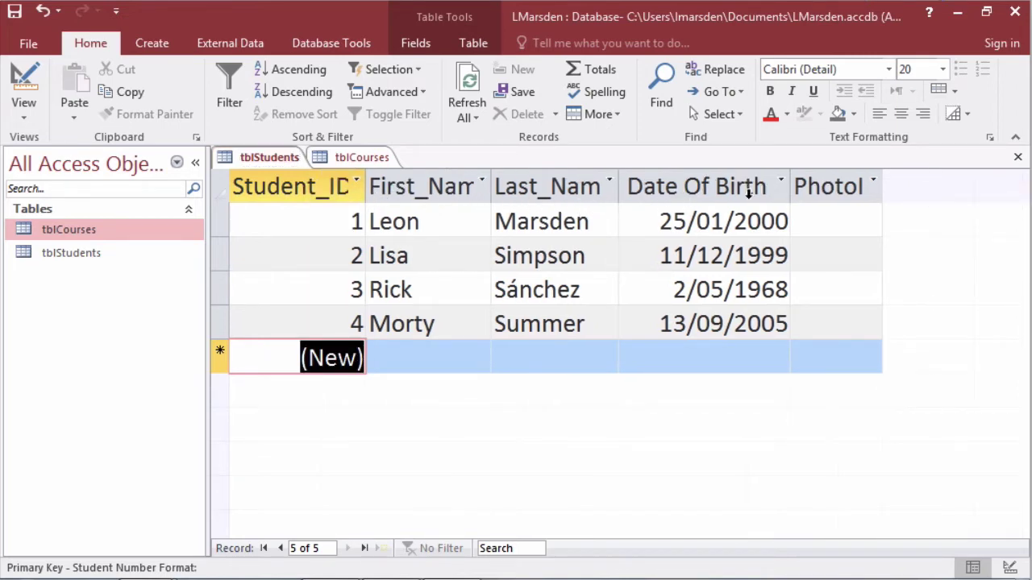
pyautogui.click(360, 160)
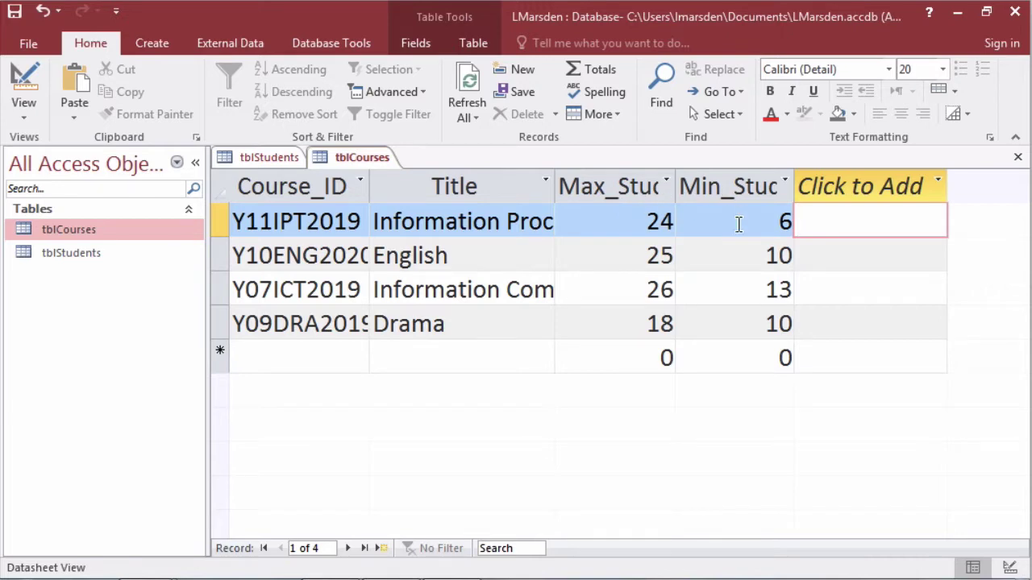
# Step: Open the Relationships window and add tblStudents and tblCourses to it
pyautogui.click(349, 46)
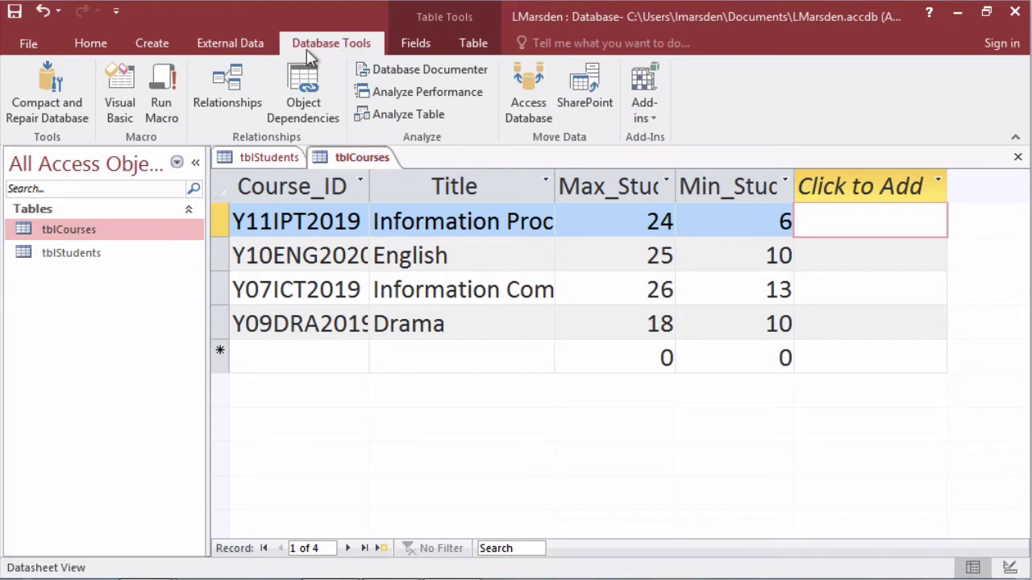
pyautogui.click(225, 80)
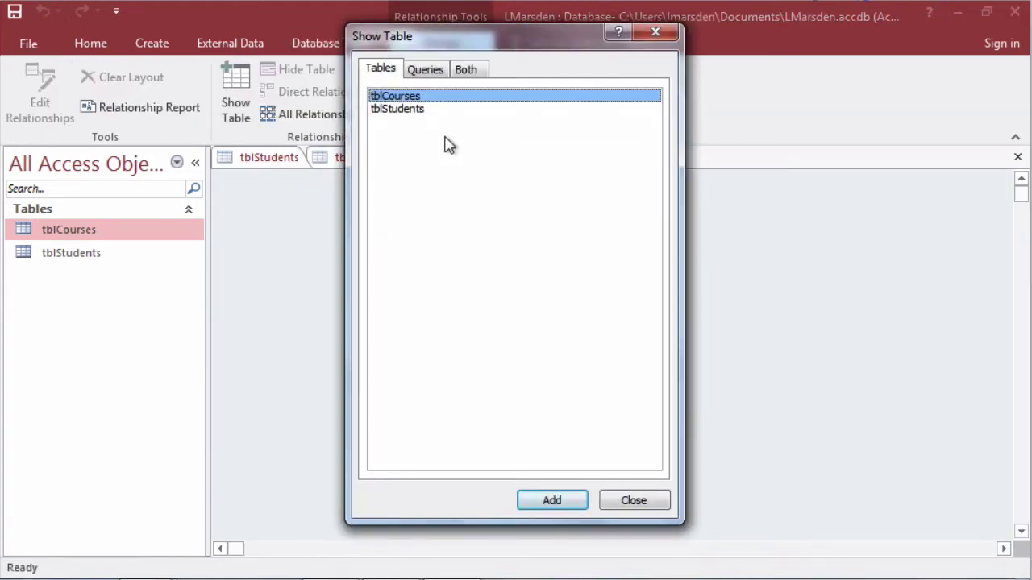
pyautogui.keyDown('shift'); pyautogui.click(416, 112); pyautogui.keyUp('shift')
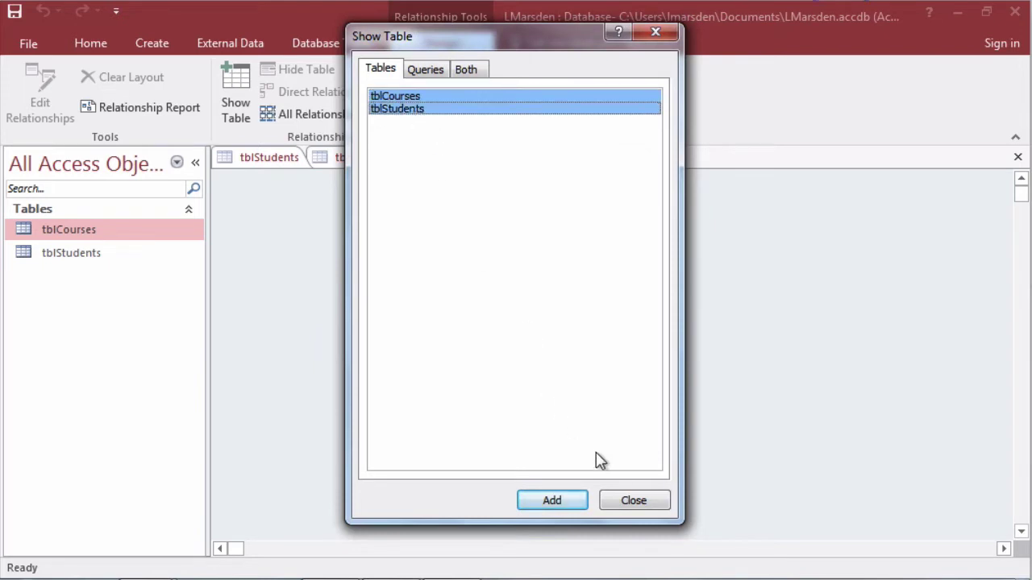
pyautogui.click(566, 503)
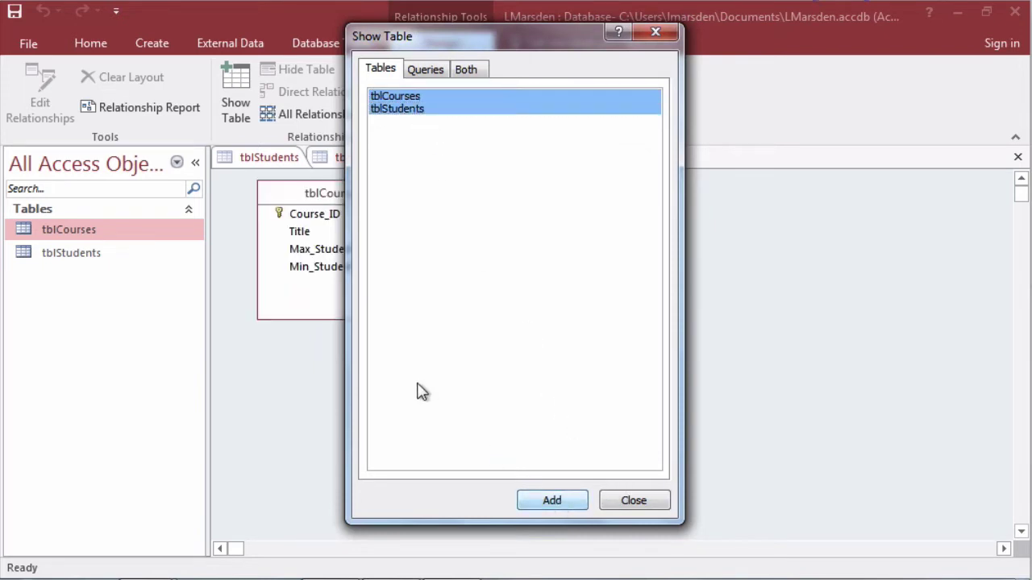
pyautogui.click(635, 502)
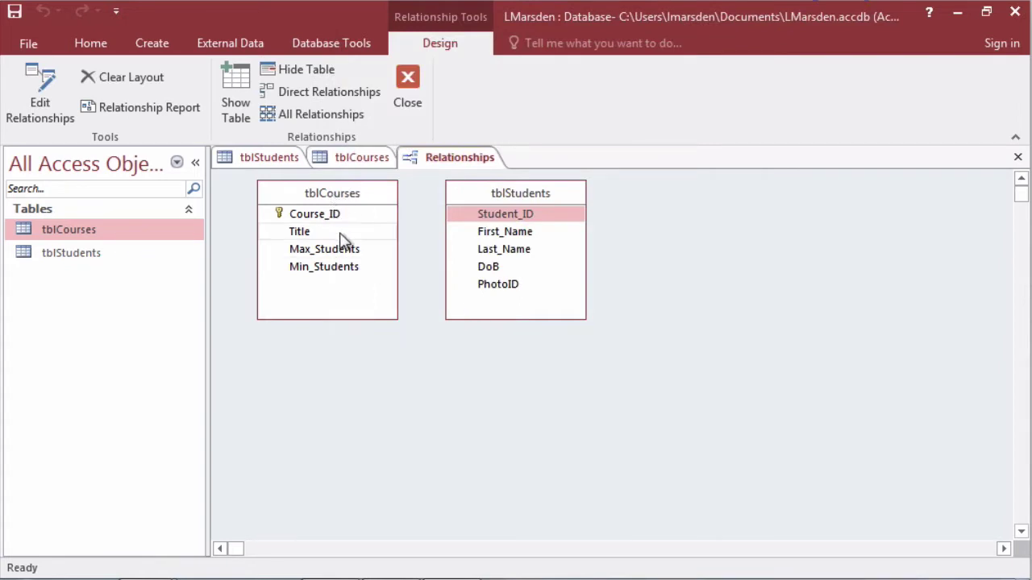
# Step: Arrange the tblStudents box on the left with tblCourses beside it
pyautogui.click(391, 233)
pyautogui.moveTo(382, 194); pyautogui.dragTo(560, 306)
pyautogui.moveTo(567, 196); pyautogui.dragTo(367, 218)
pyautogui.moveTo(556, 307); pyautogui.dragTo(566, 215)
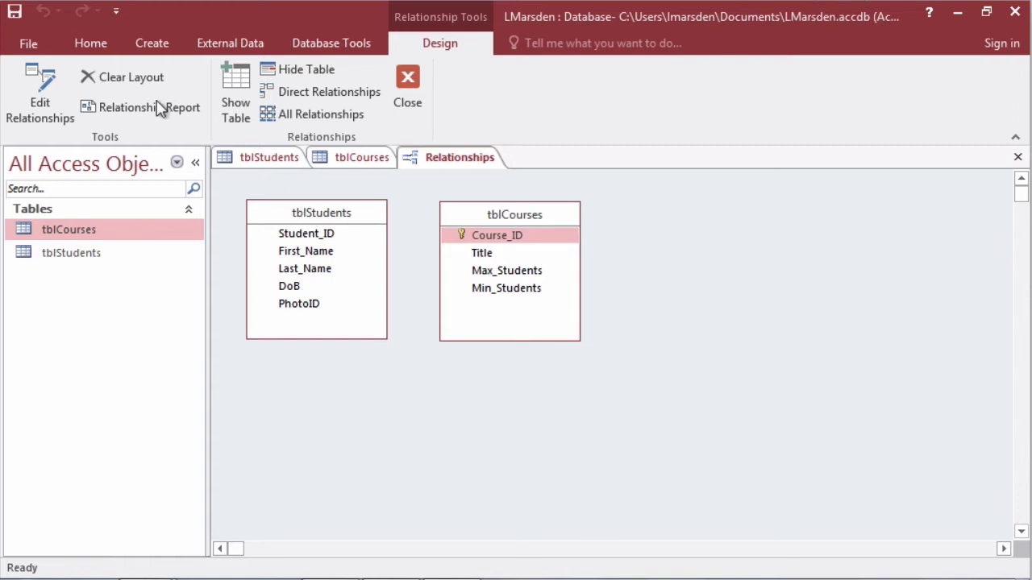
# Step: Create a new blank table, switch it to Design view, and enter the name tblEnrolments
pyautogui.click(155, 48)
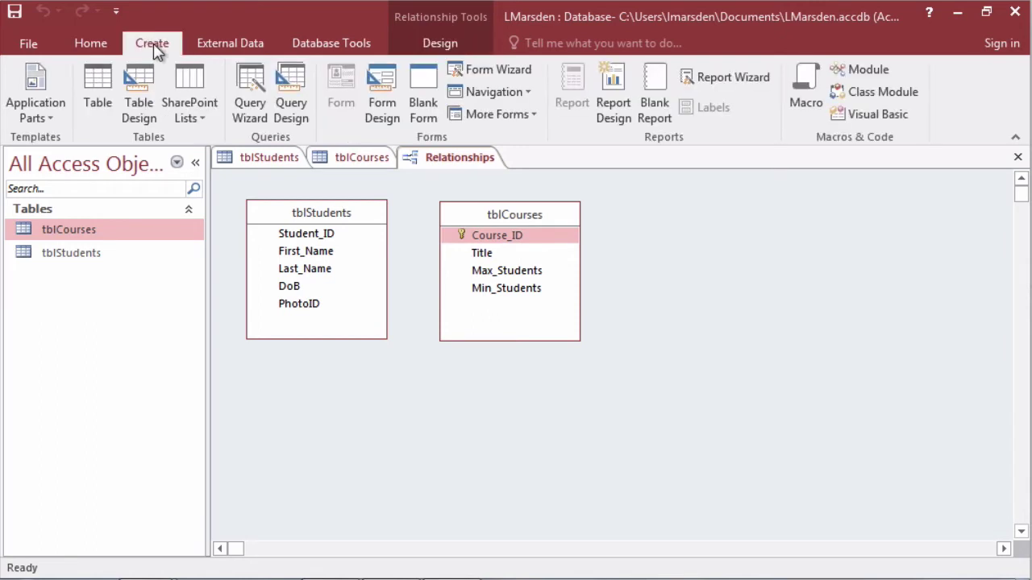
pyautogui.click(97, 89)
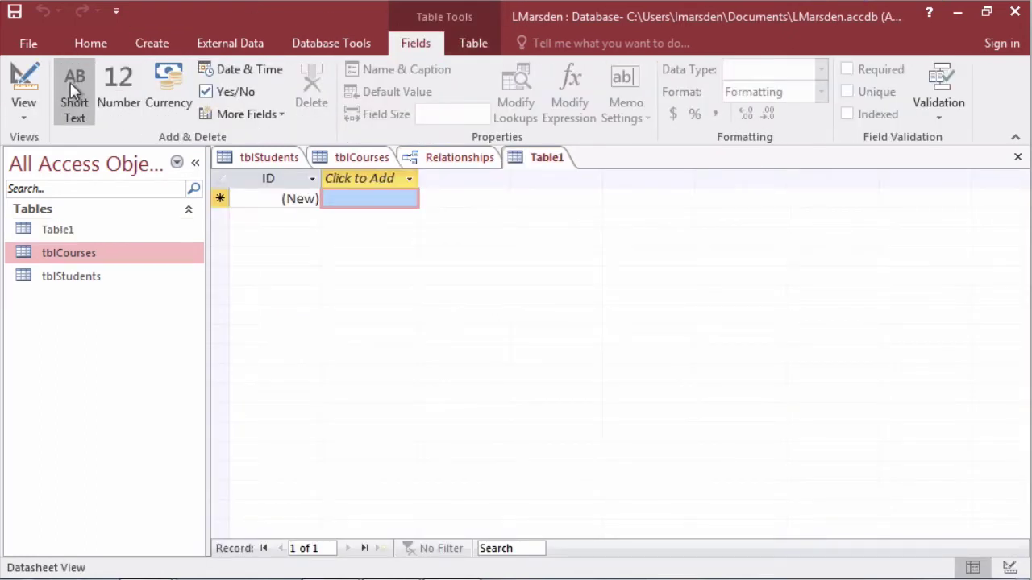
pyautogui.click(26, 104)
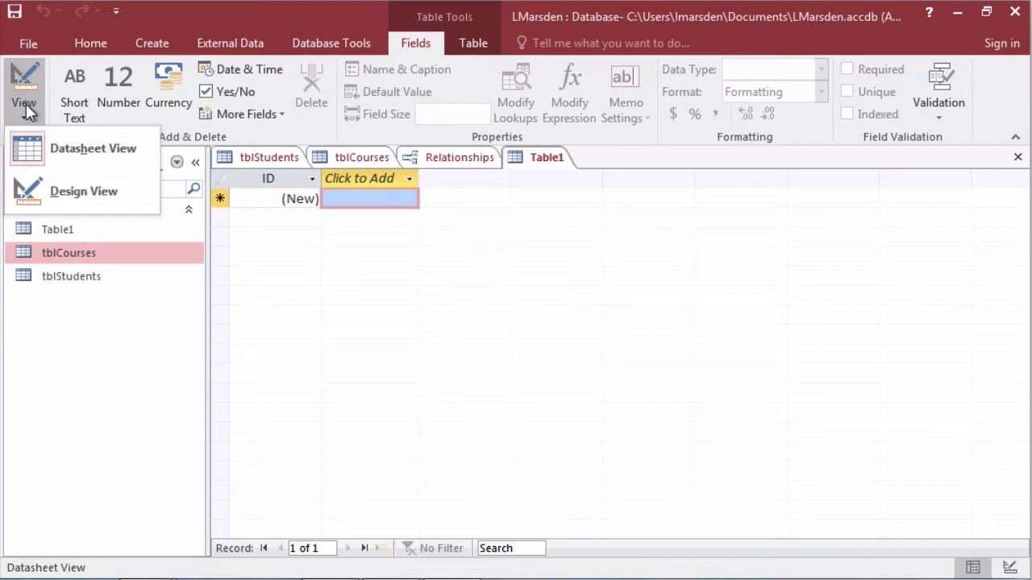
pyautogui.click(26, 180)
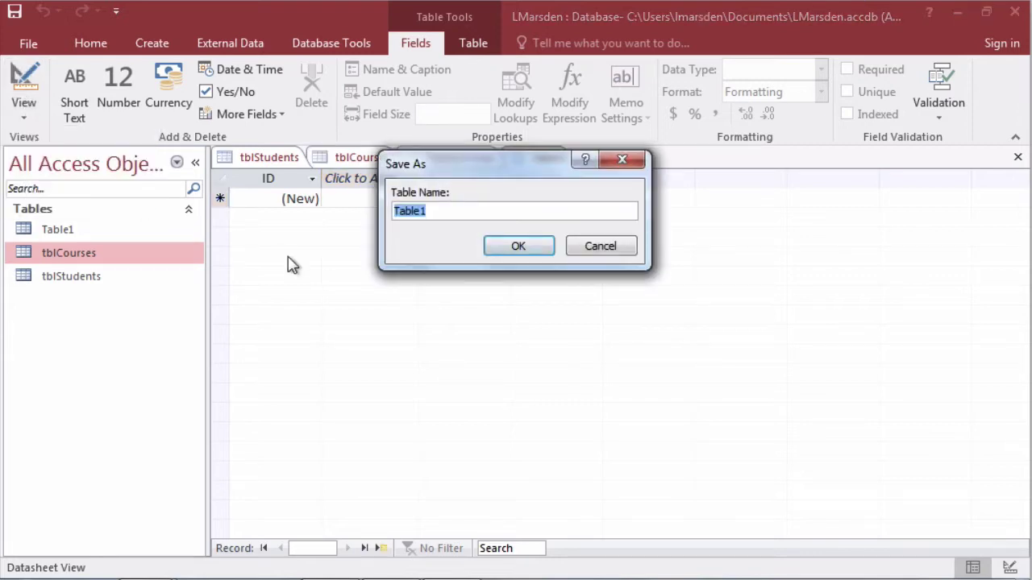
pyautogui.write('tb')
pyautogui.write('lEnrolments')
# Step: Save the table as tblEnrolments, remove the ID primary key, and rename the field Student_ID
pyautogui.click(502, 247)
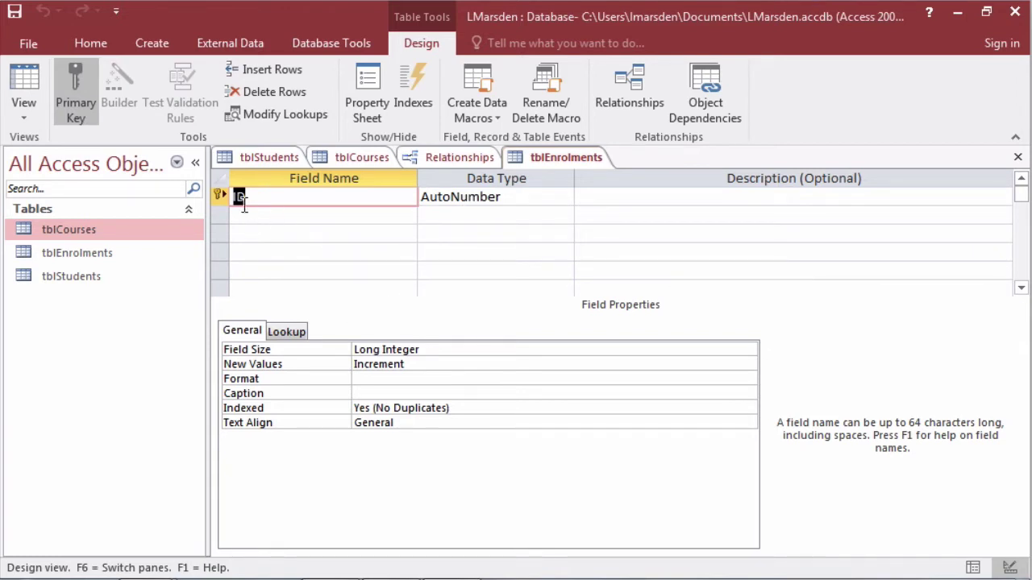
pyautogui.click(219, 195)
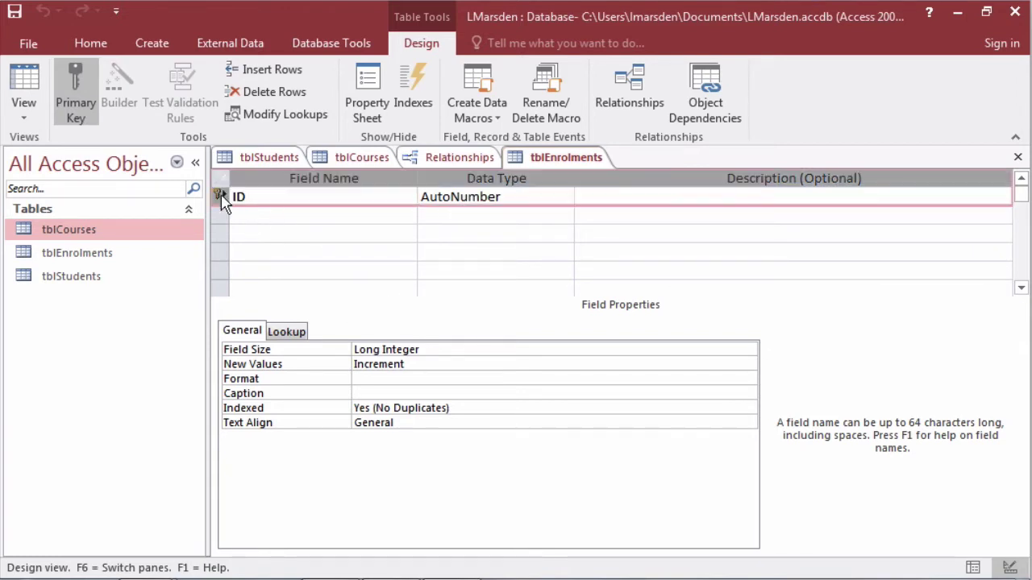
pyautogui.click(75, 74)
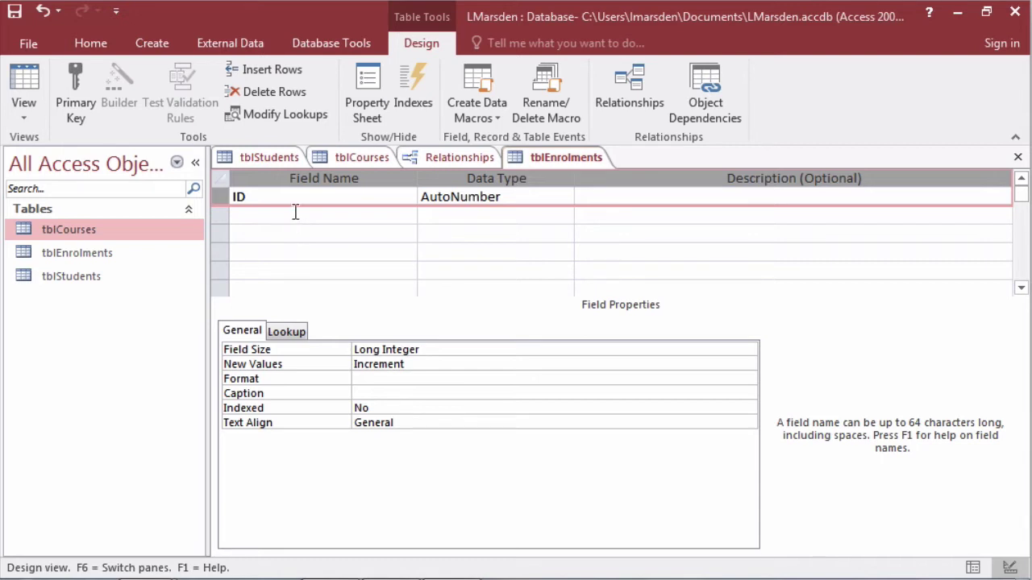
pyautogui.moveTo(282, 200); pyautogui.dragTo(193, 198)
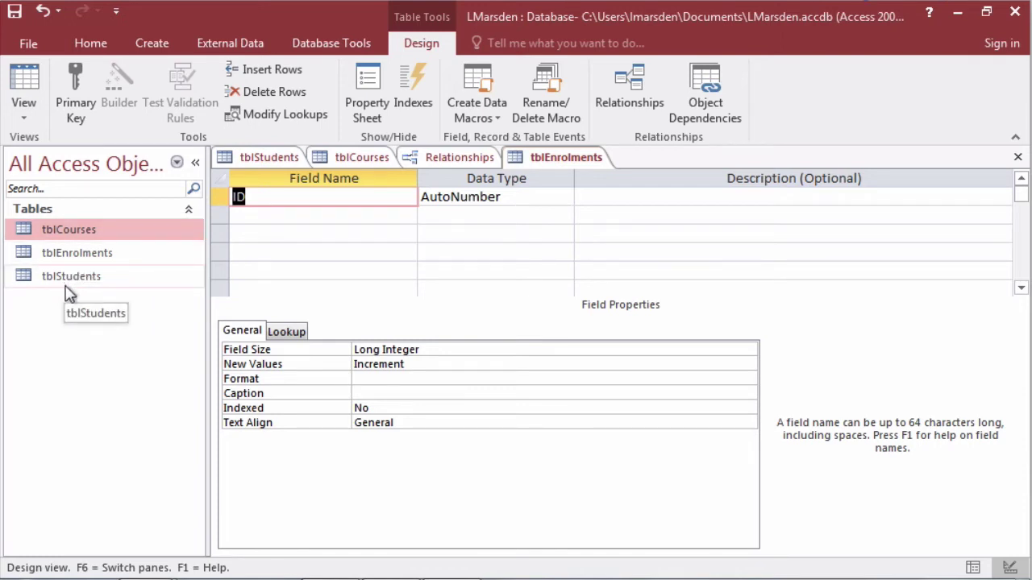
pyautogui.write('Studnets')
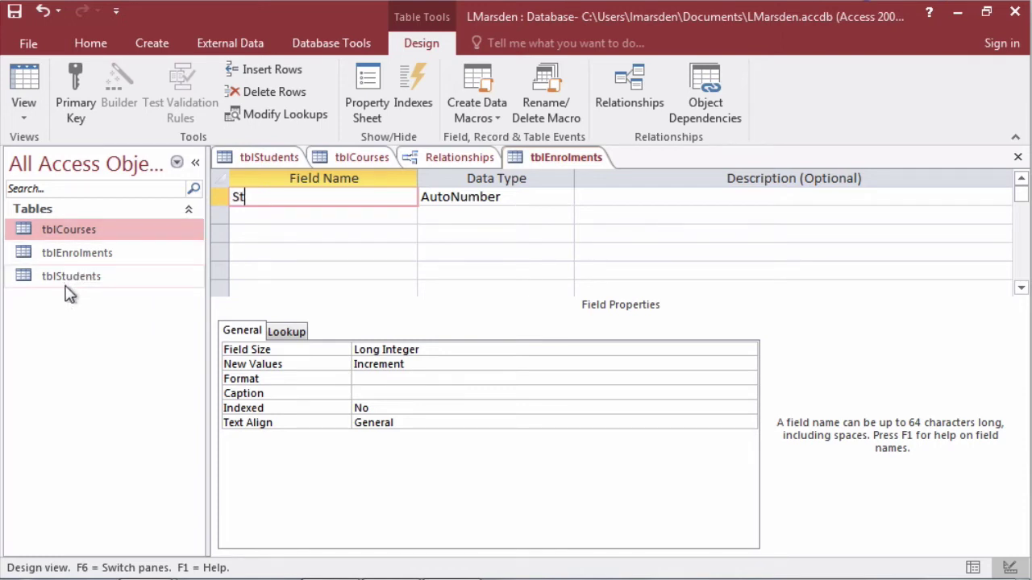
pyautogui.press('BackSpace')
pyautogui.press('BackSpace')
pyautogui.press('BackSpace')
pyautogui.press('BackSpace')
pyautogui.write('ent_ID')
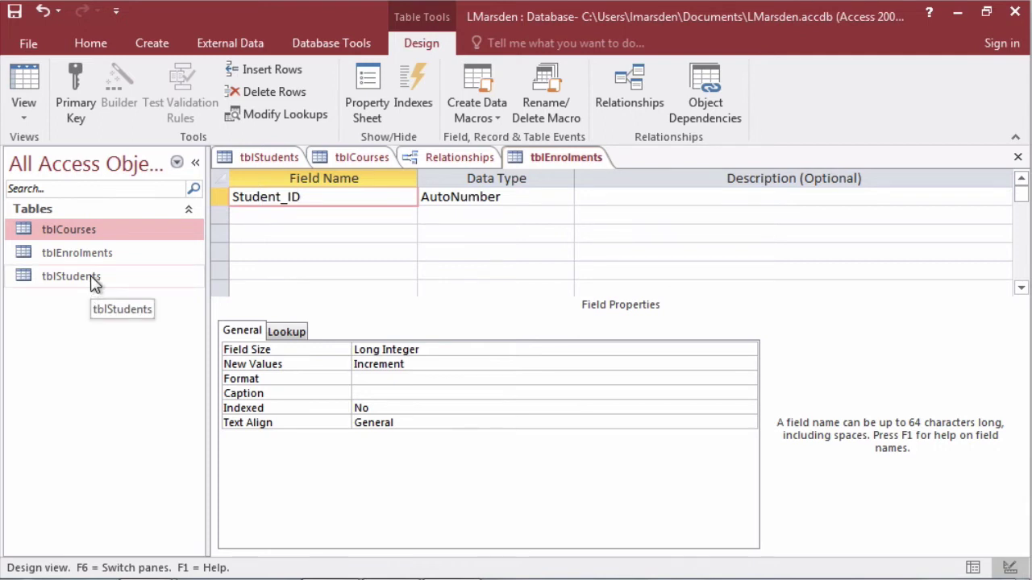
# Step: Change the Student_ID field's data type from AutoNumber to Number
pyautogui.click(486, 197)
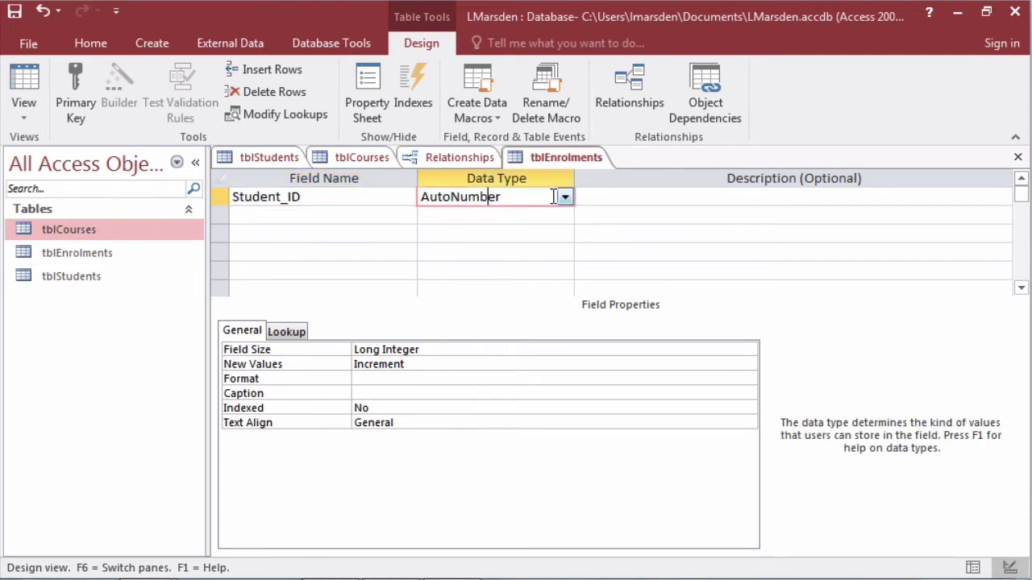
pyautogui.click(564, 197)
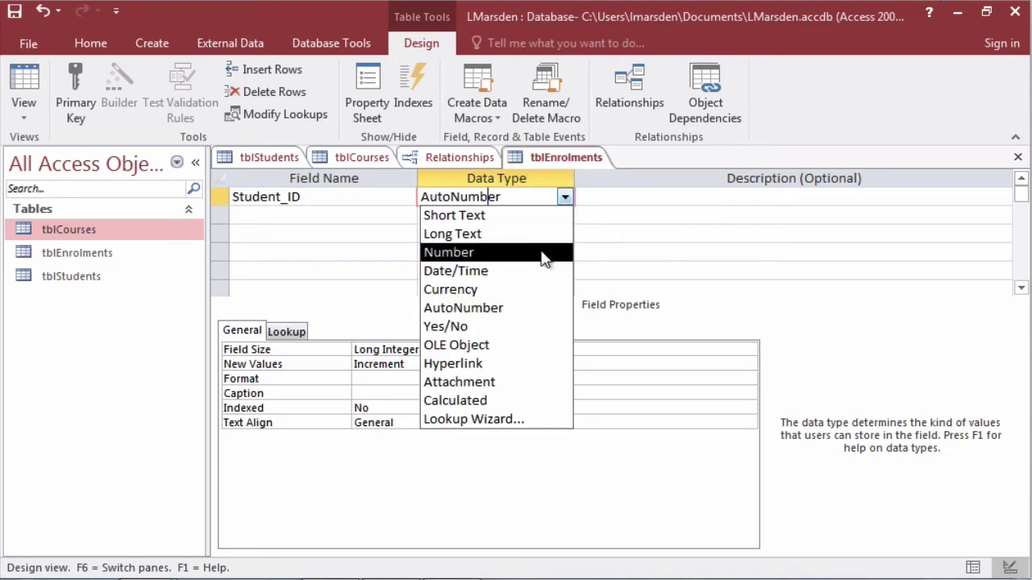
pyautogui.click(543, 256)
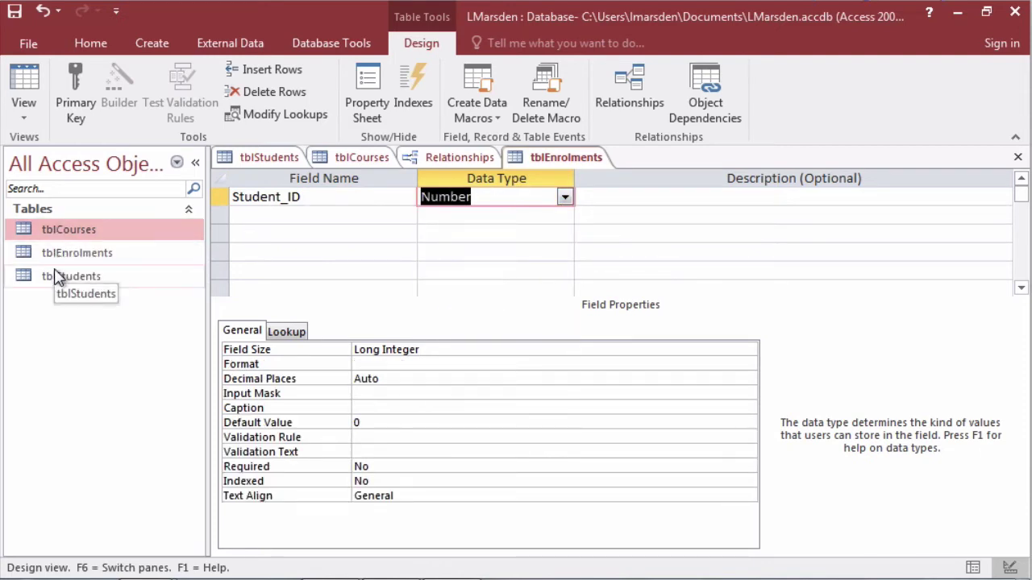
pyautogui.click(75, 232)
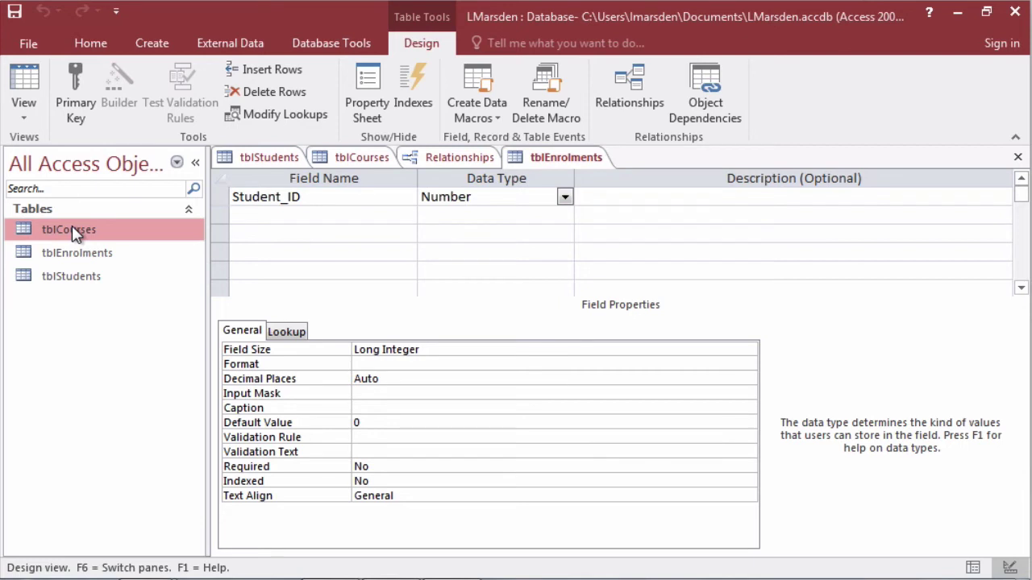
# Step: Check tblCourses in Design view, then add a Course_ID field to tblEnrolments
pyautogui.click(363, 159)
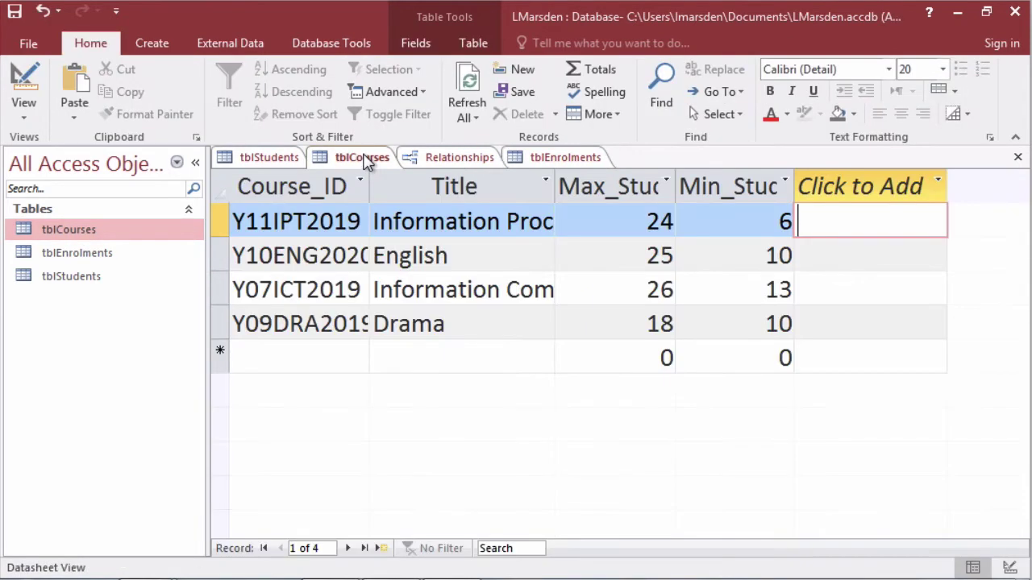
pyautogui.click(25, 103)
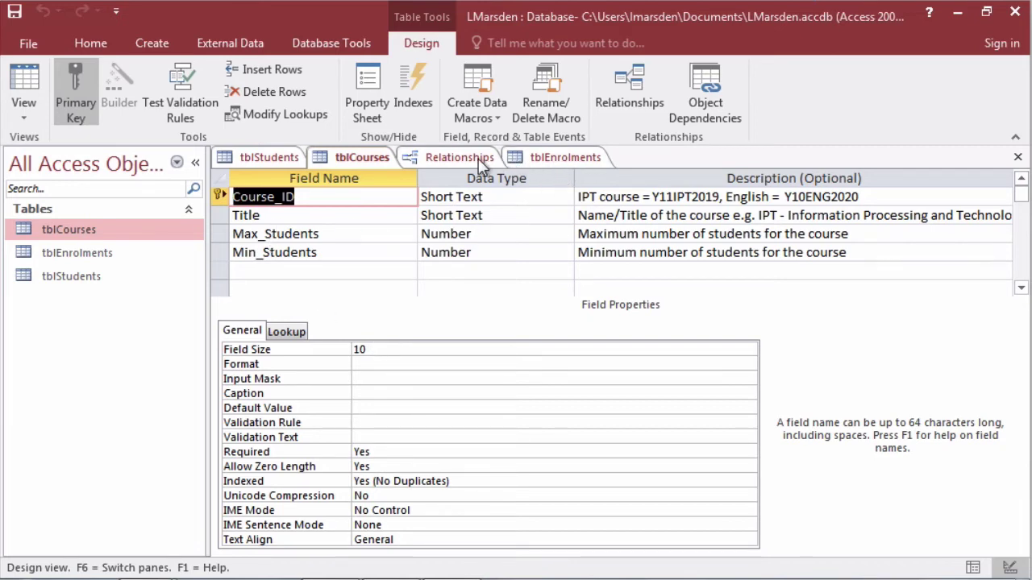
pyautogui.click(541, 161)
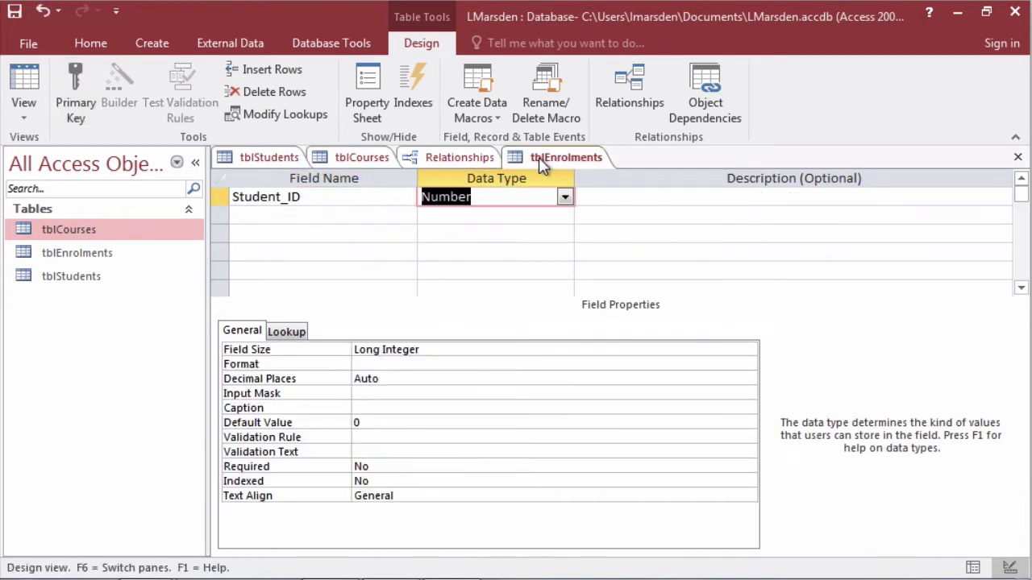
pyautogui.click(334, 211)
pyautogui.write('Course')
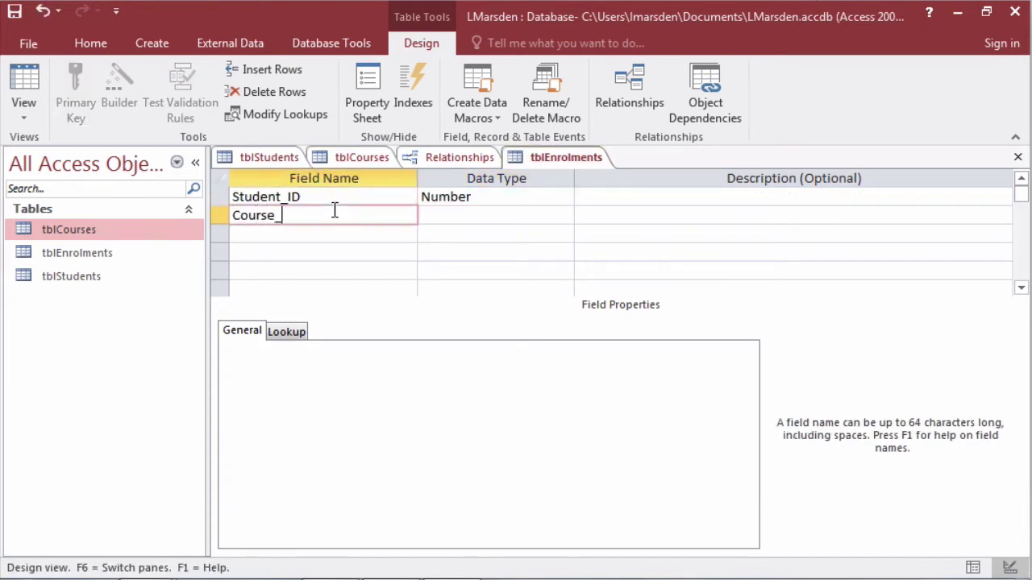
pyautogui.write('_ID')
# Step: Keep Course_ID as Short Text and set its field size to 10
pyautogui.click(493, 216)
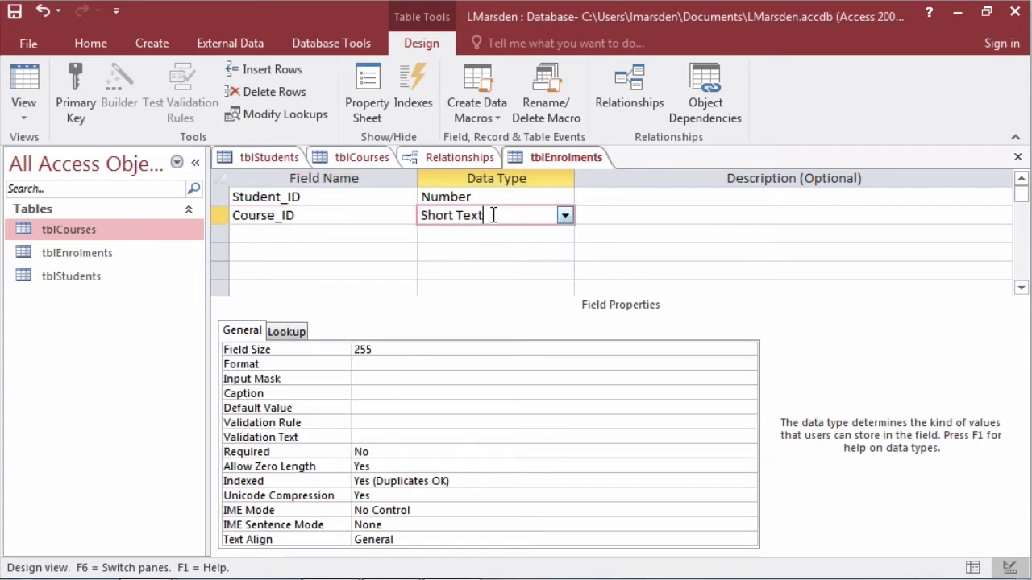
pyautogui.click(565, 216)
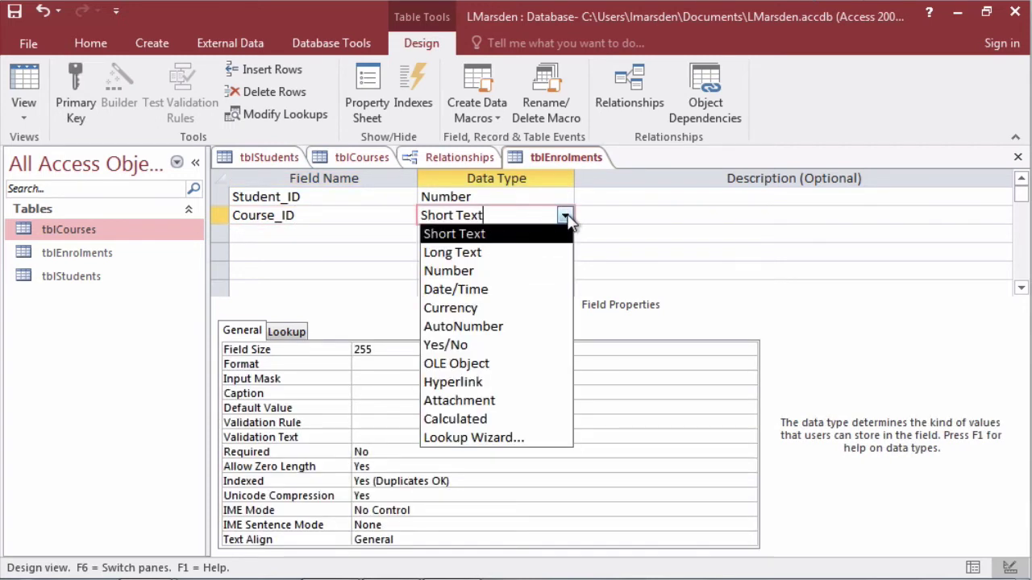
pyautogui.click(547, 202)
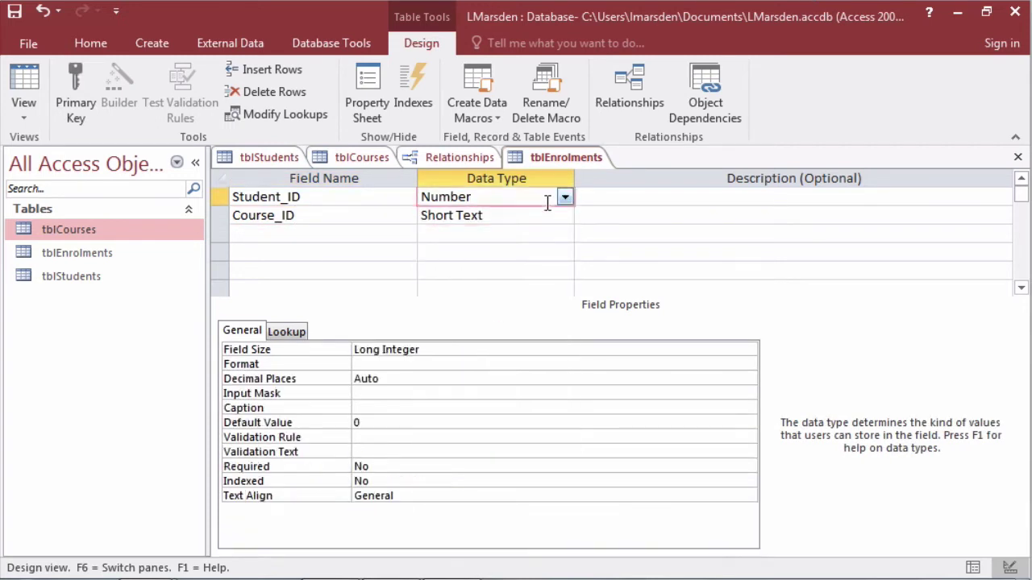
pyautogui.click(525, 217)
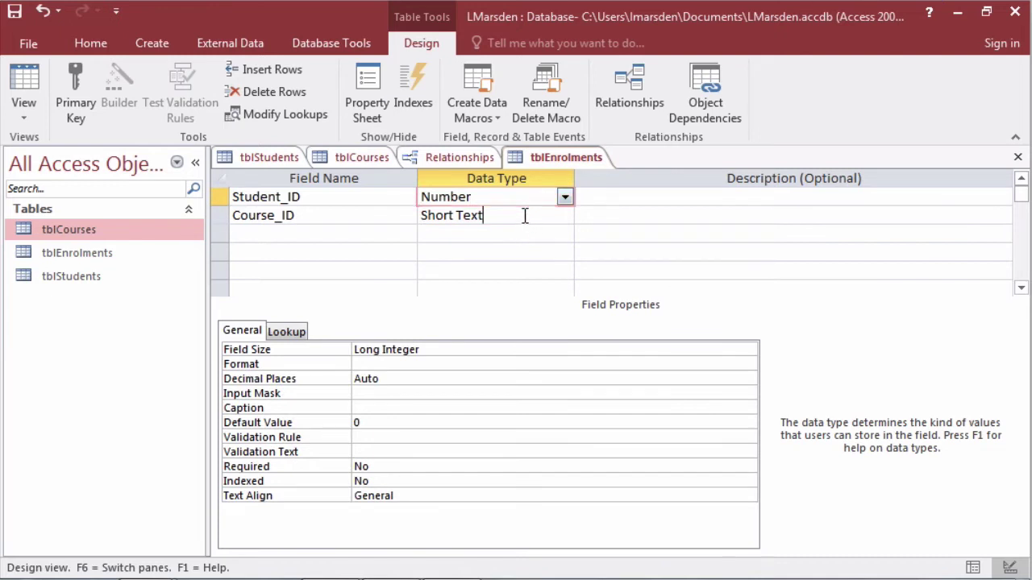
pyautogui.click(395, 347)
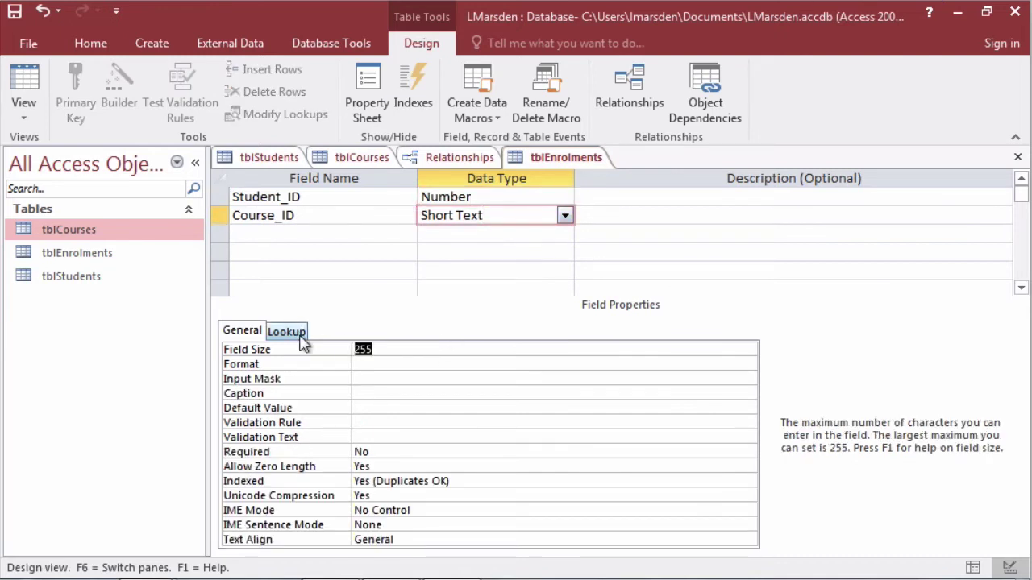
pyautogui.write('10')
pyautogui.click(516, 217)
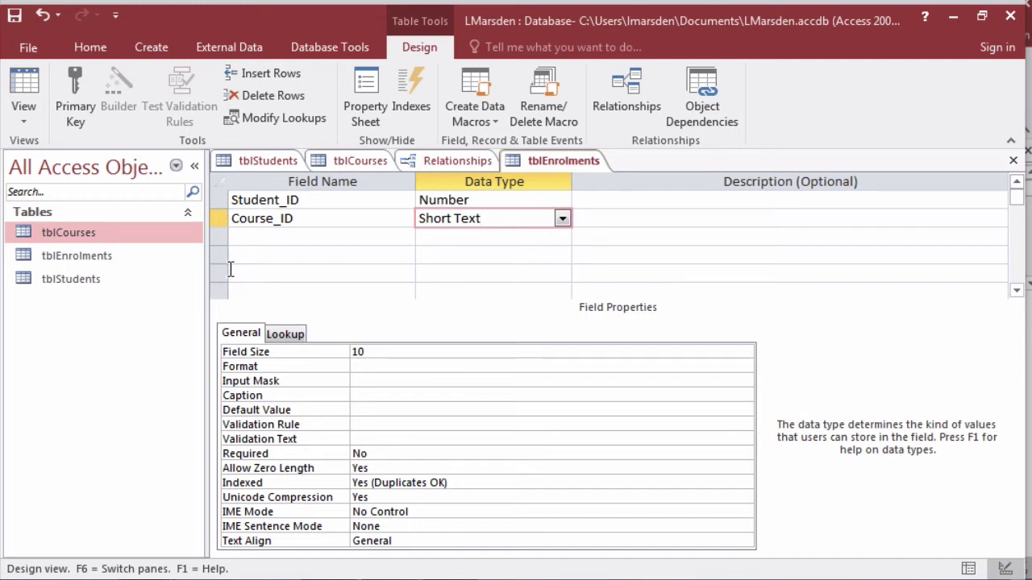
# Step: Select the Student_ID and Course_ID rows and make them a combined primary key
pyautogui.click(216, 199)
pyautogui.moveTo(217, 206); pyautogui.dragTo(217, 219)
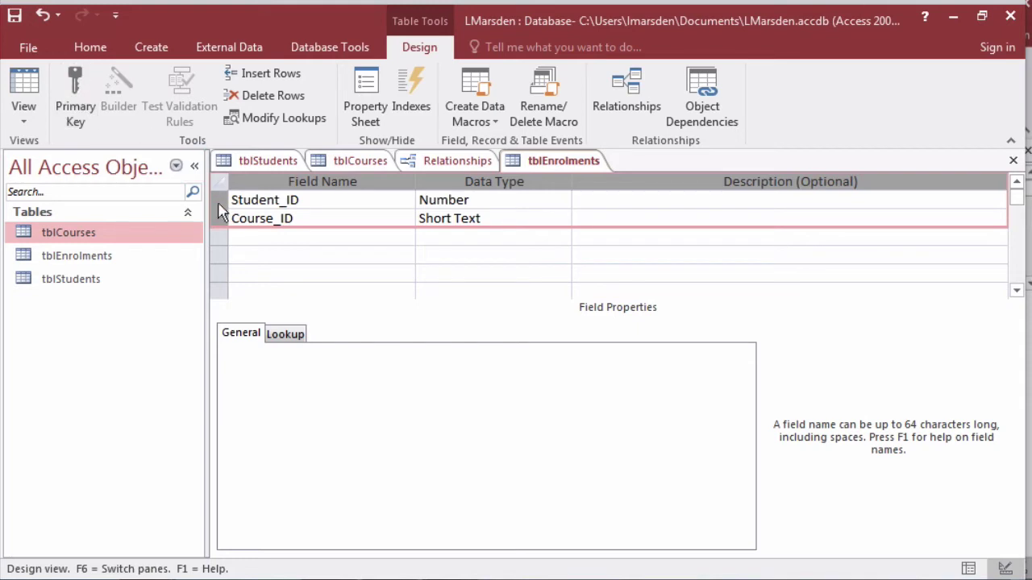
pyautogui.click(84, 104)
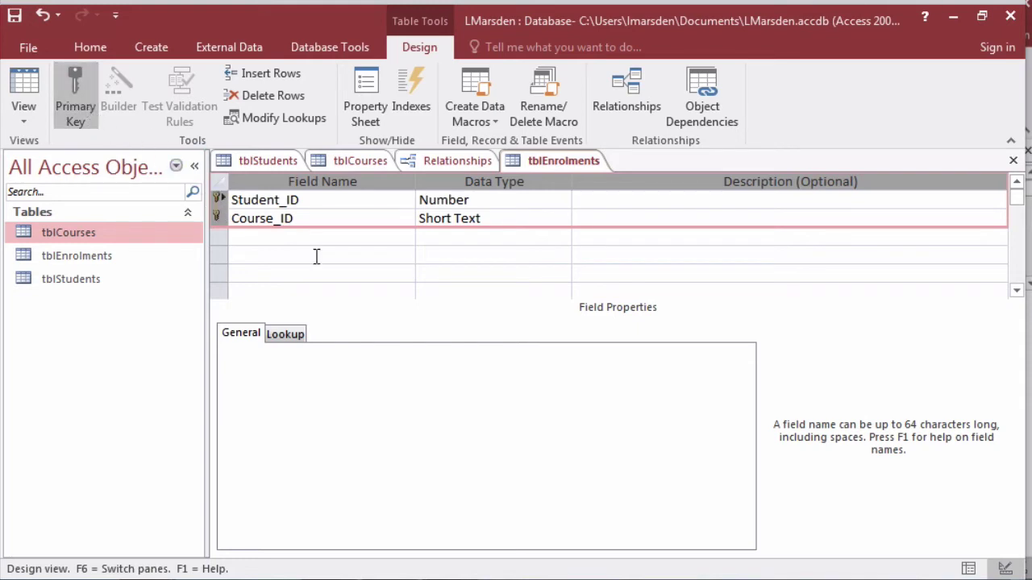
pyautogui.click(258, 240)
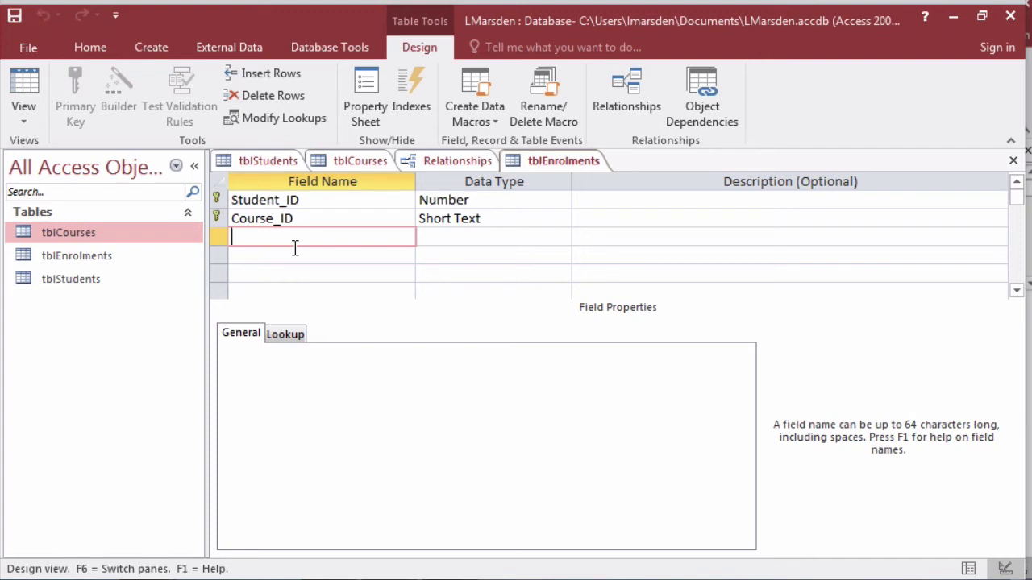
pyautogui.click(447, 160)
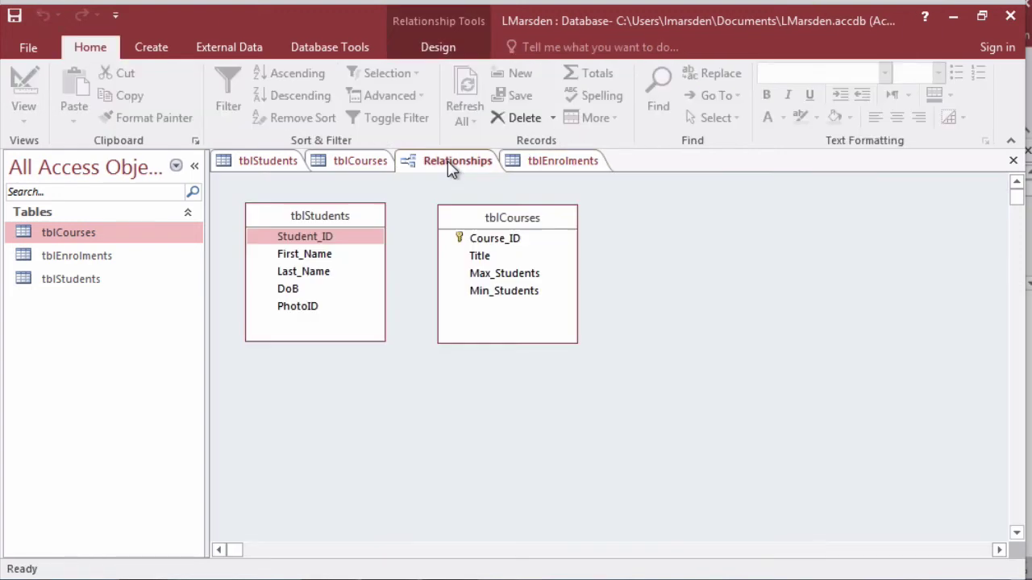
pyautogui.rightClick(610, 247)
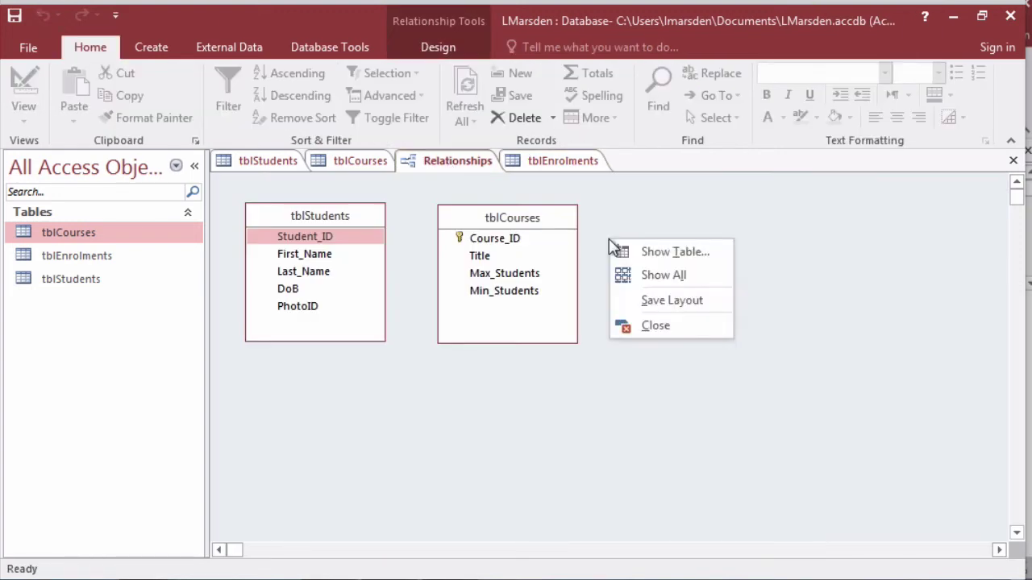
pyautogui.click(653, 253)
pyautogui.click(426, 117)
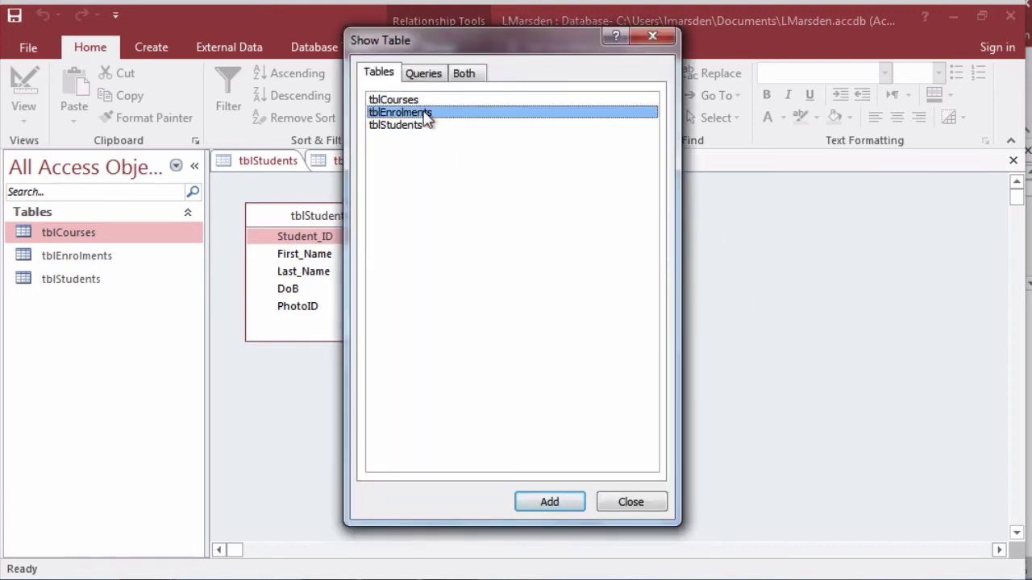
pyautogui.click(549, 501)
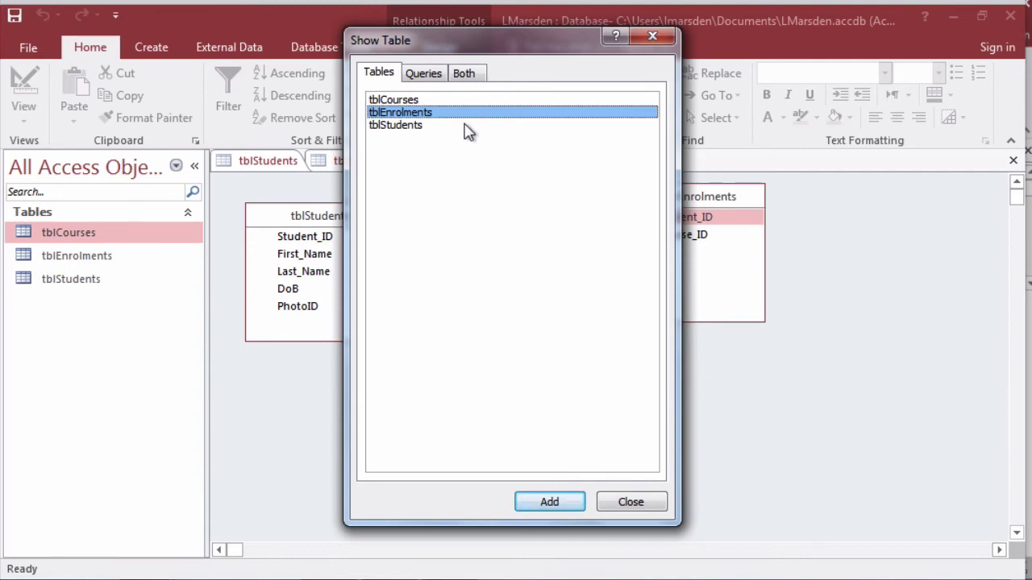
pyautogui.click(455, 101)
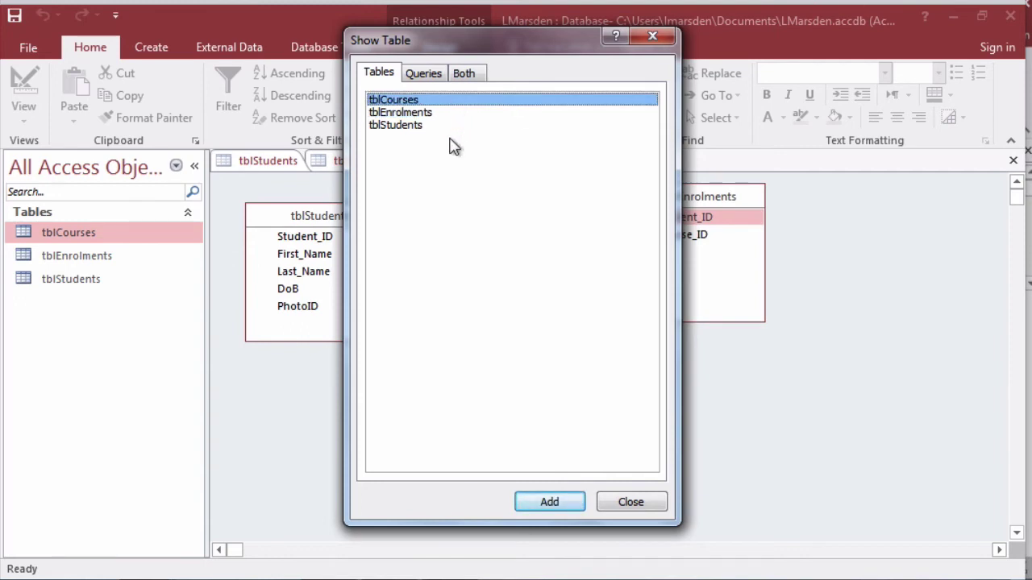
pyautogui.keyDown('shift'); pyautogui.click(447, 126); pyautogui.keyUp('shift')
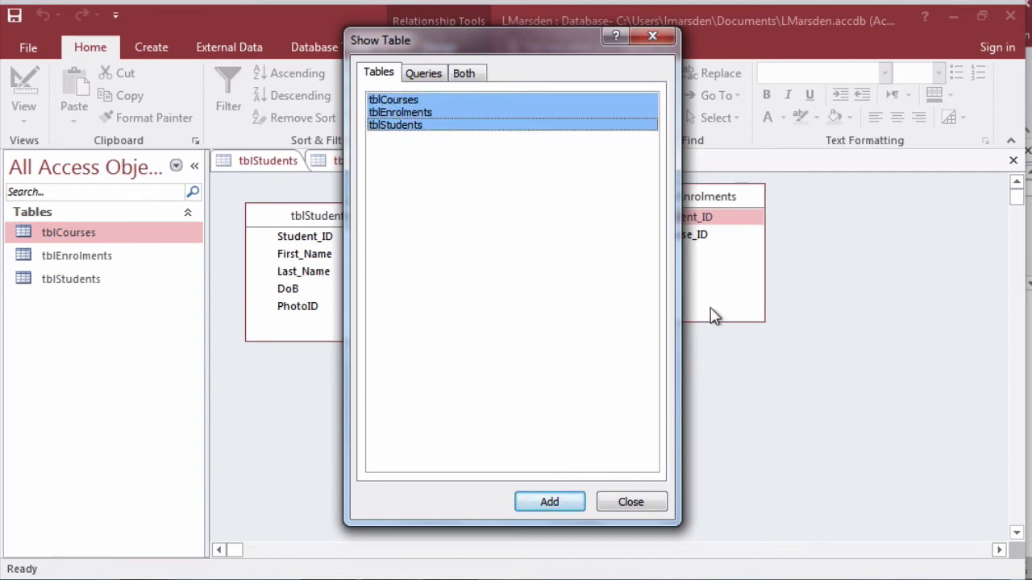
pyautogui.click(628, 503)
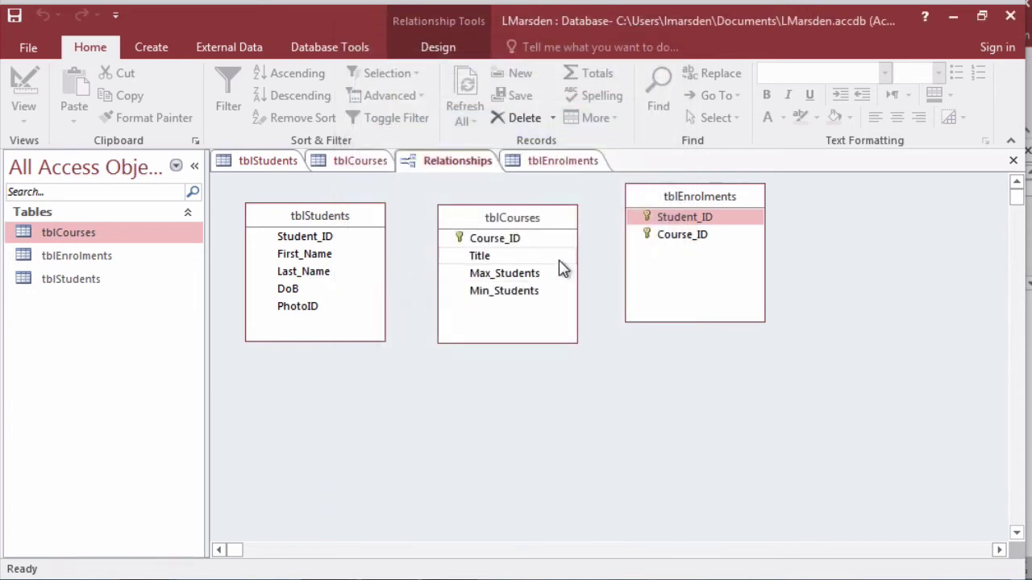
pyautogui.moveTo(518, 219); pyautogui.dragTo(657, 328)
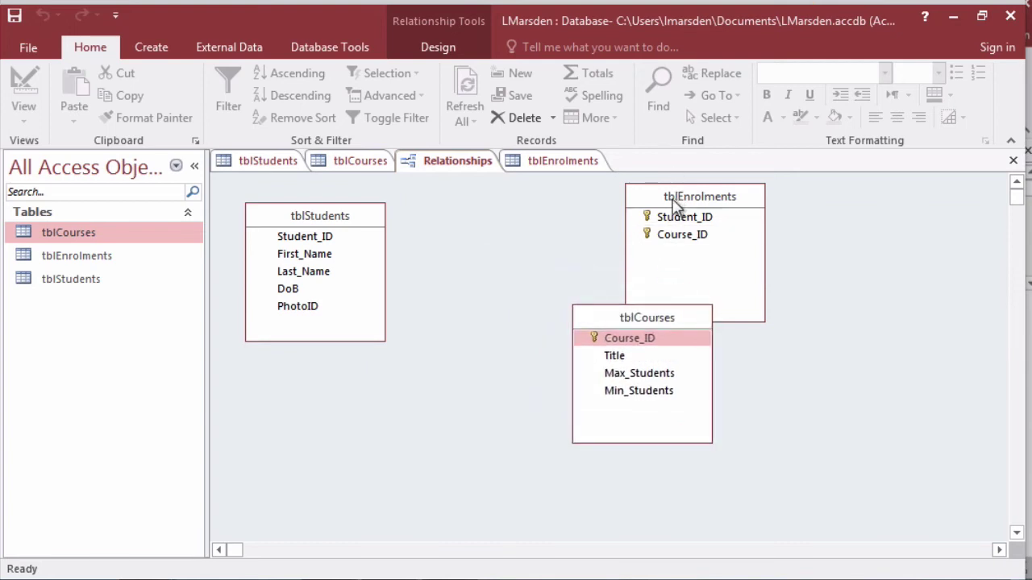
pyautogui.moveTo(674, 205); pyautogui.dragTo(466, 226)
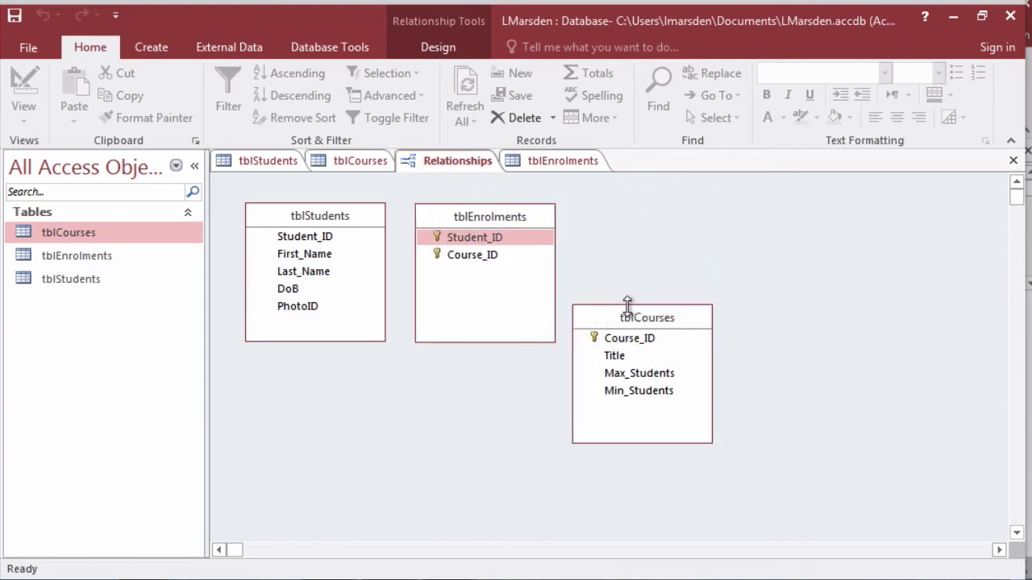
pyautogui.moveTo(629, 315); pyautogui.dragTo(646, 212)
pyautogui.click(293, 237)
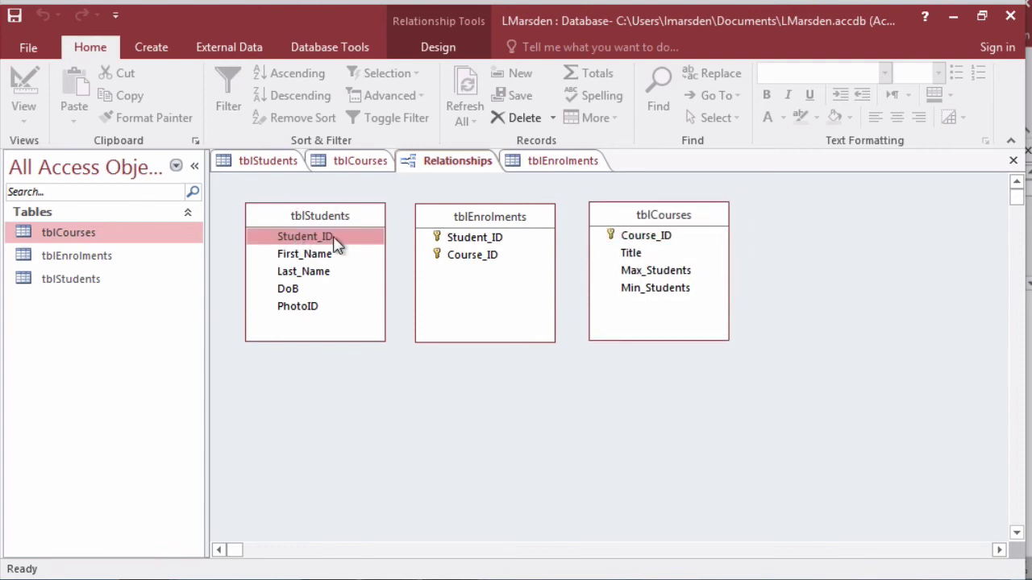
pyautogui.click(435, 242)
pyautogui.click(310, 240)
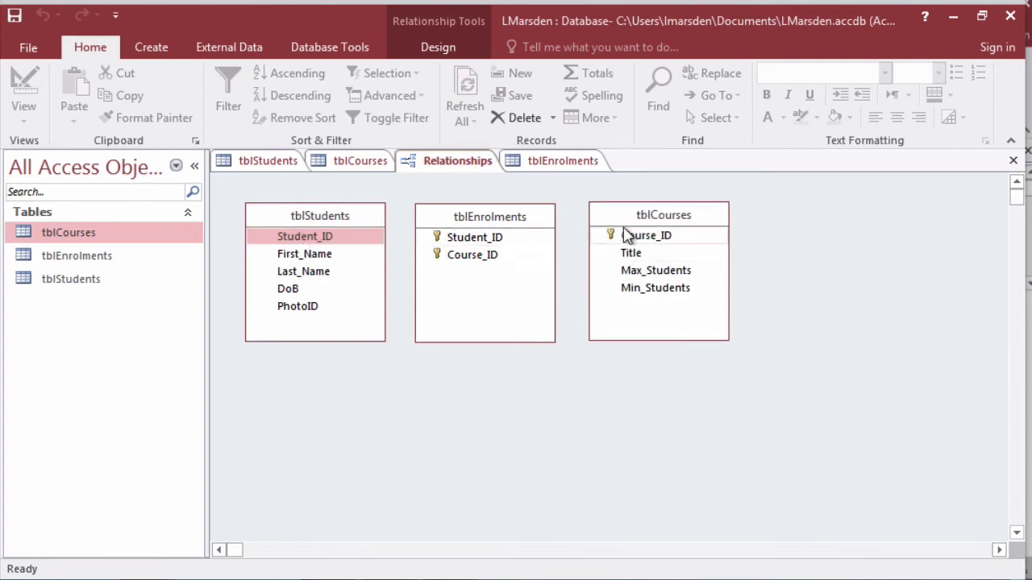
# Step: Set Student_ID as tblStudents' primary key in Table Design, save, and return to the diagram
pyautogui.rightClick(304, 232)
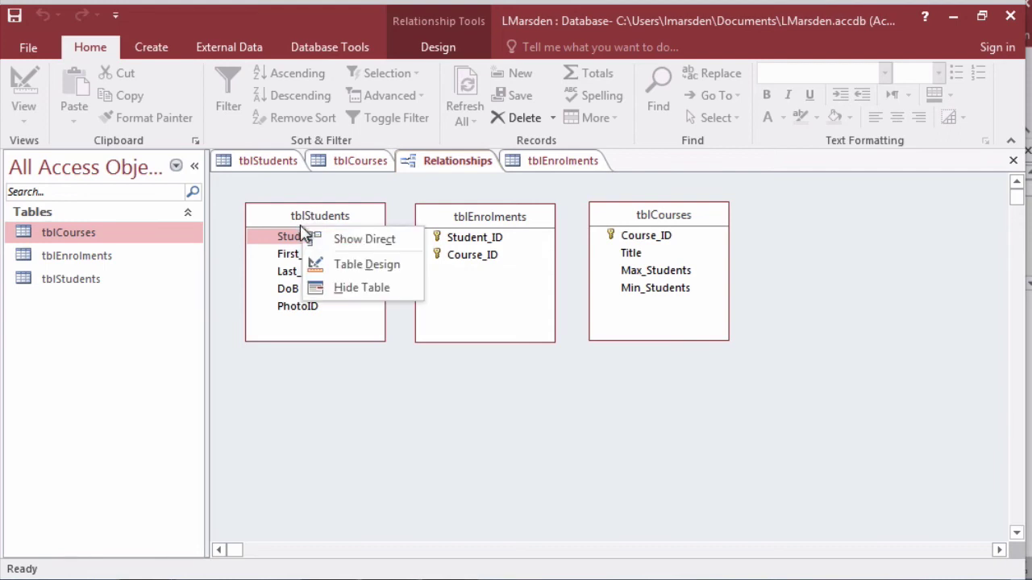
pyautogui.click(368, 266)
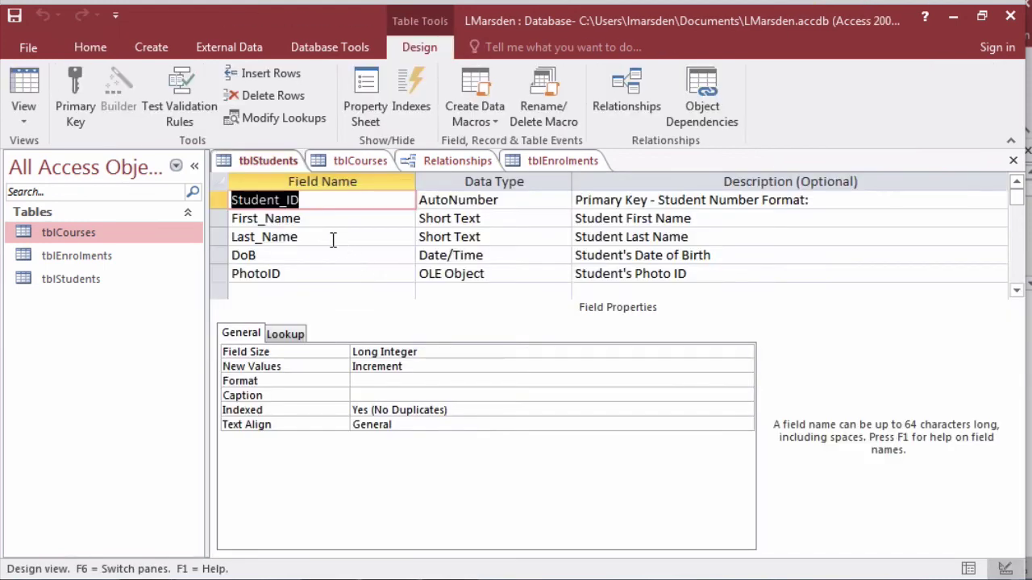
pyautogui.click(85, 88)
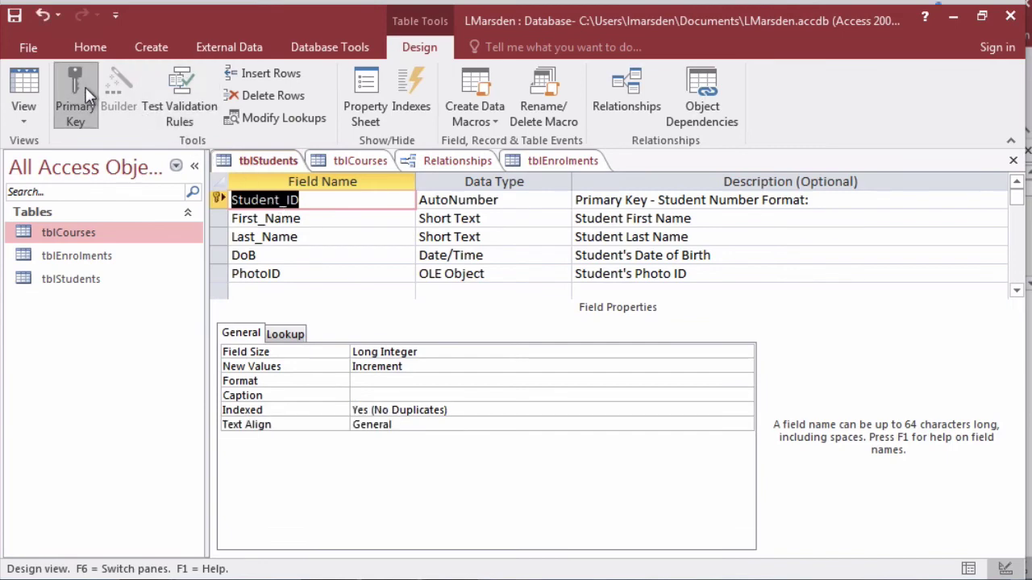
pyautogui.hotkey('ctrl', 's')
pyautogui.click(443, 165)
pyautogui.click(330, 239)
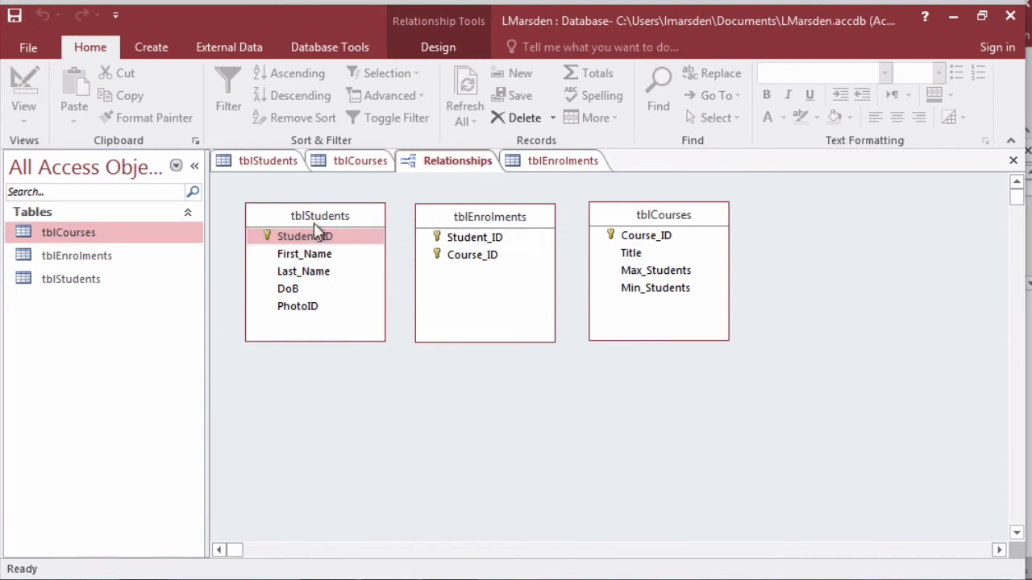
pyautogui.moveTo(301, 234); pyautogui.dragTo(472, 237)
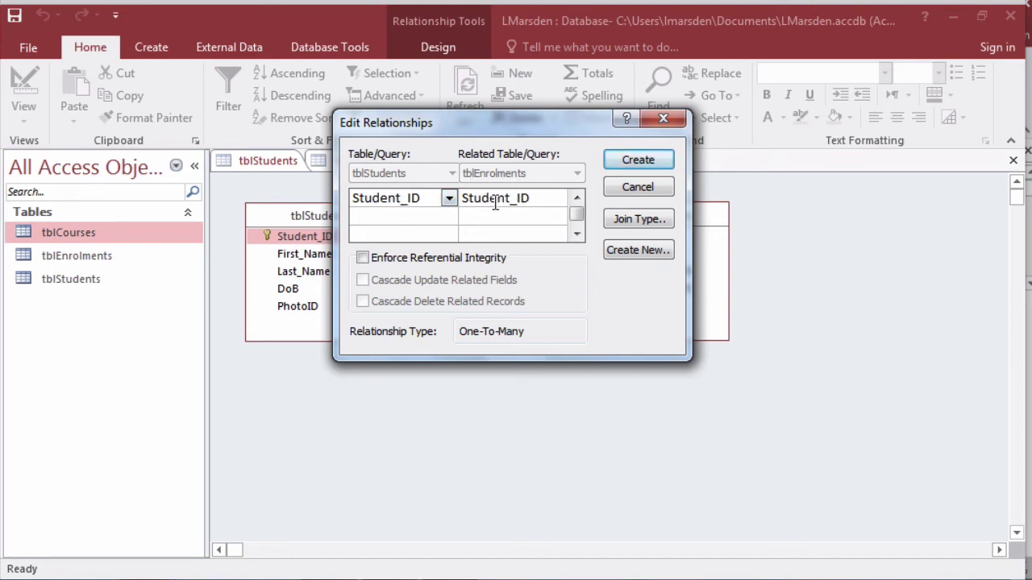
pyautogui.click(362, 258)
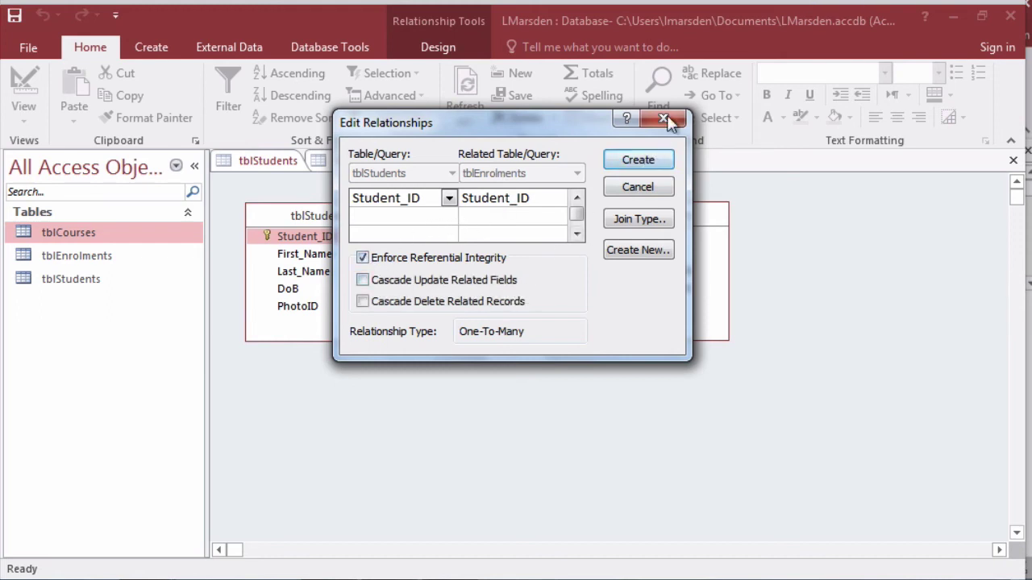
pyautogui.click(637, 161)
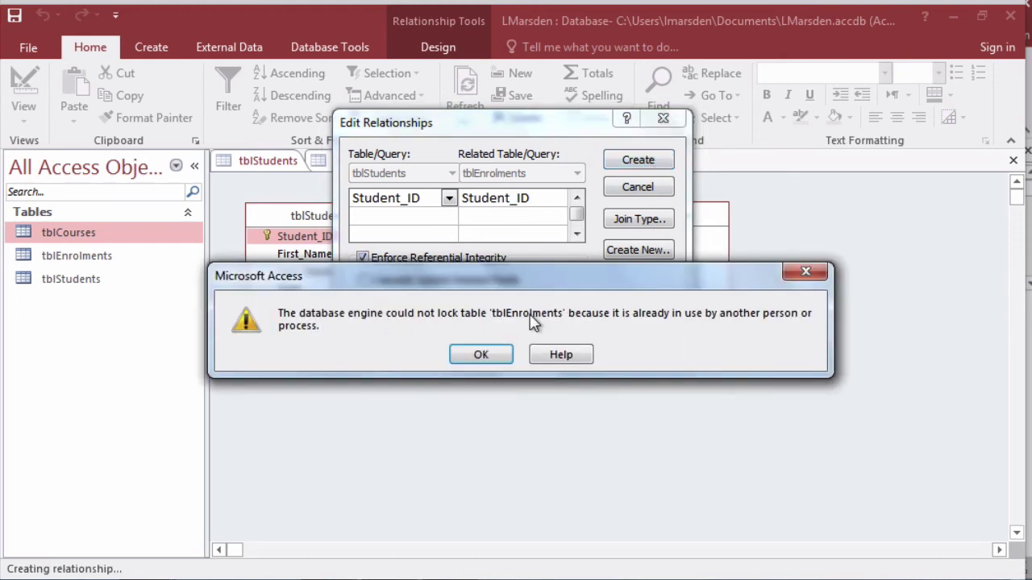
pyautogui.click(493, 357)
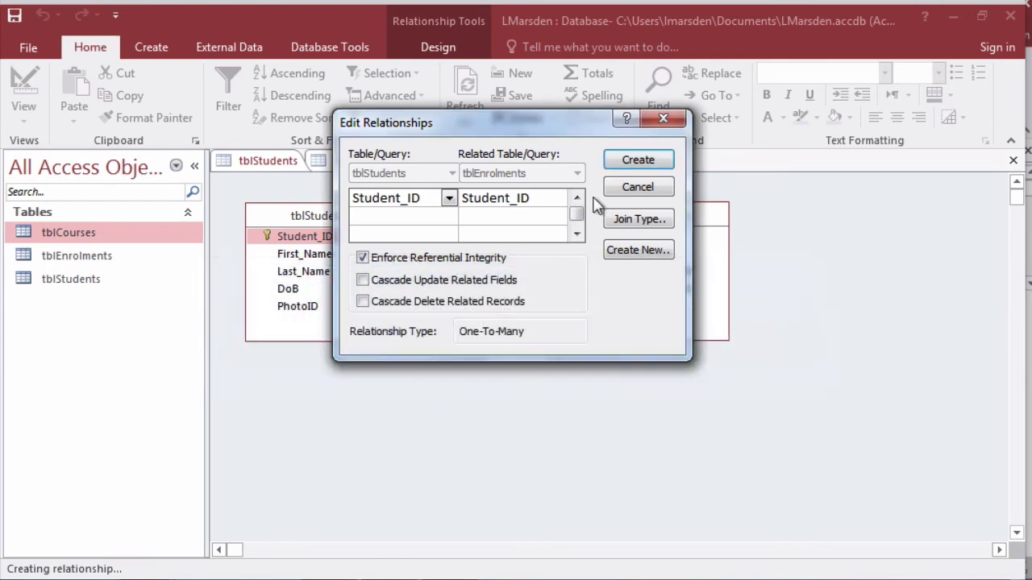
pyautogui.click(664, 119)
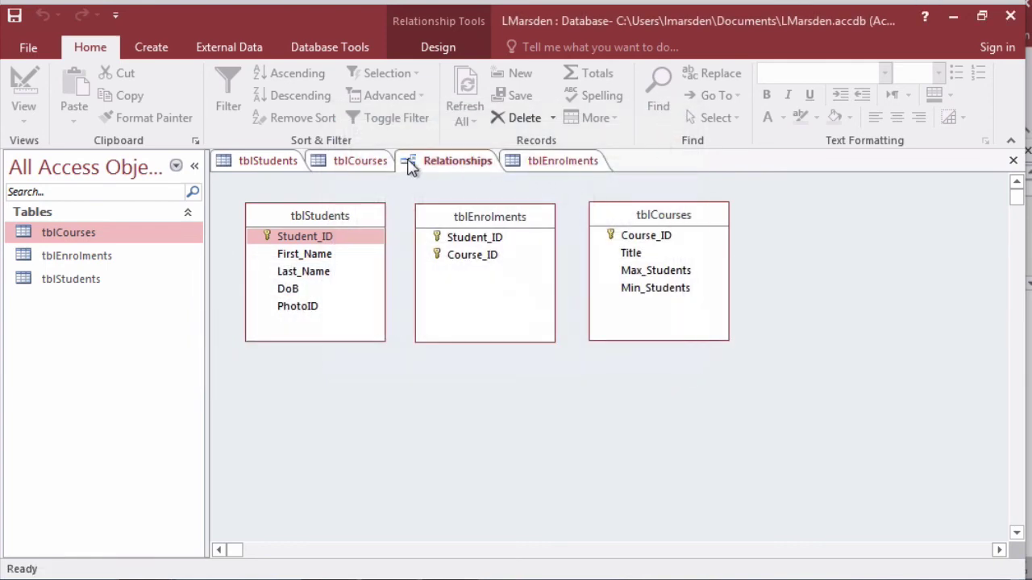
# Step: Close the tblStudents, tblCourses (saving its changes) and tblEnrolments tabs
pyautogui.click(276, 160)
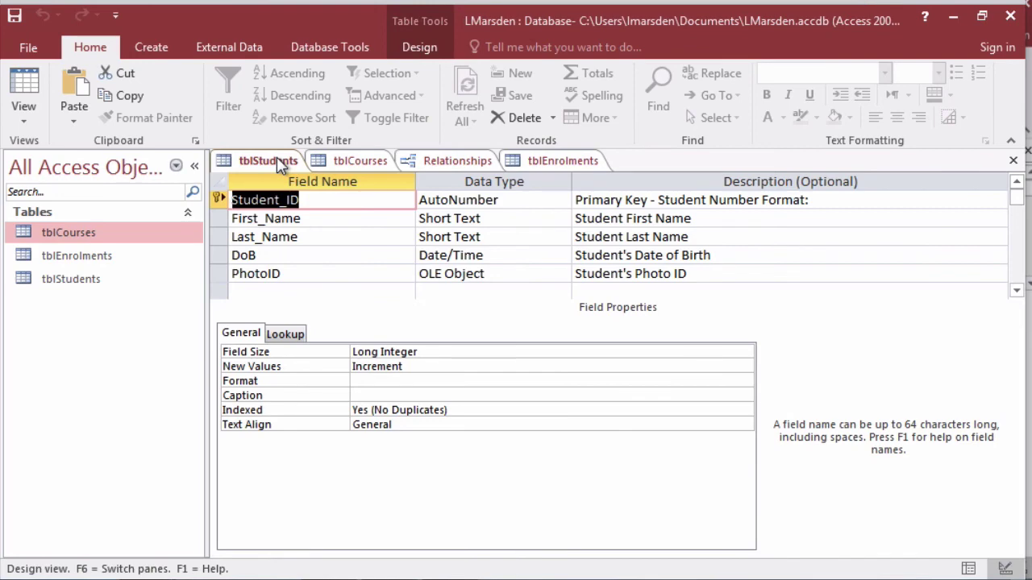
pyautogui.click(1015, 163)
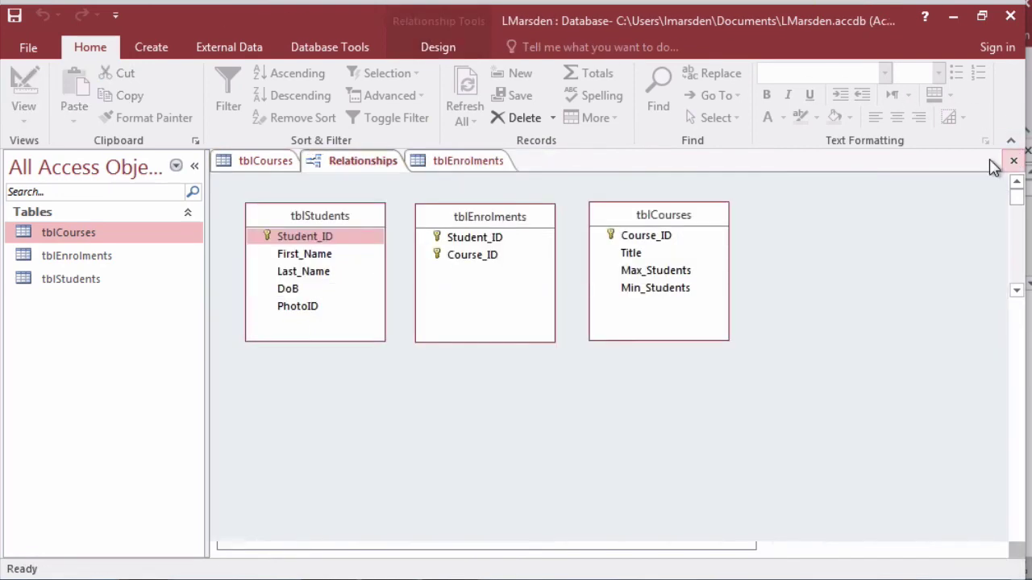
pyautogui.click(262, 161)
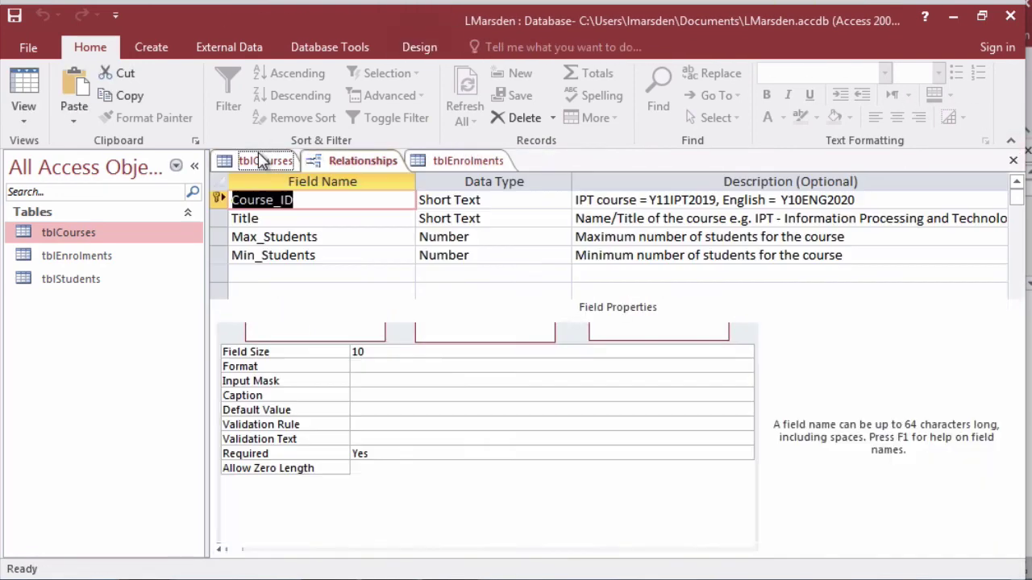
pyautogui.click(1013, 160)
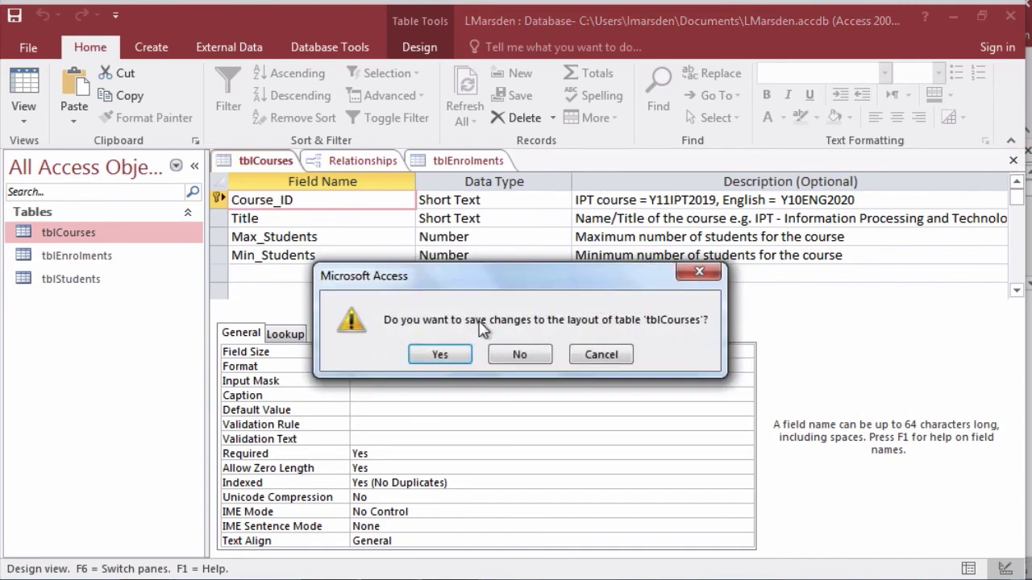
pyautogui.click(439, 356)
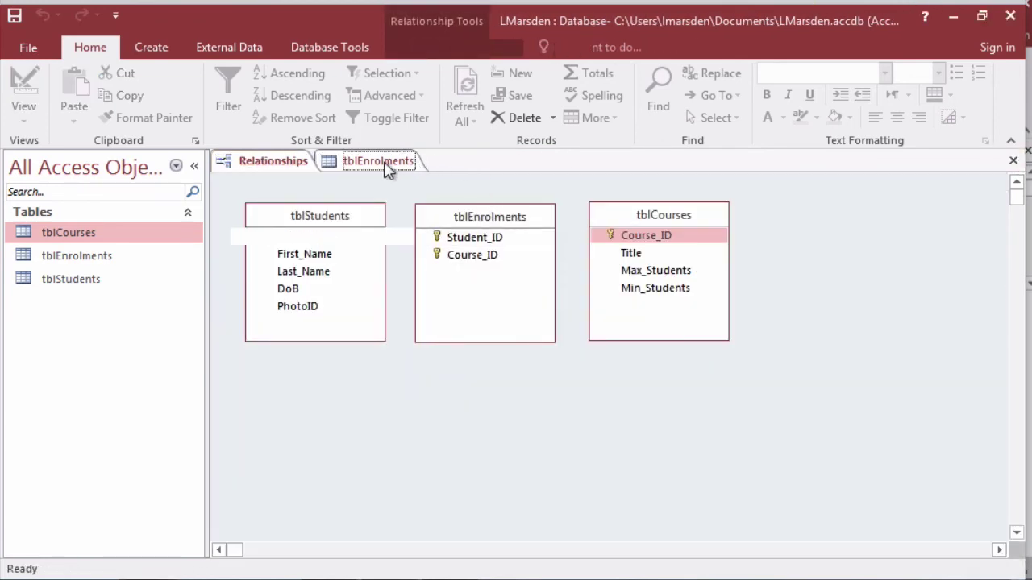
pyautogui.click(405, 163)
pyautogui.click(1013, 162)
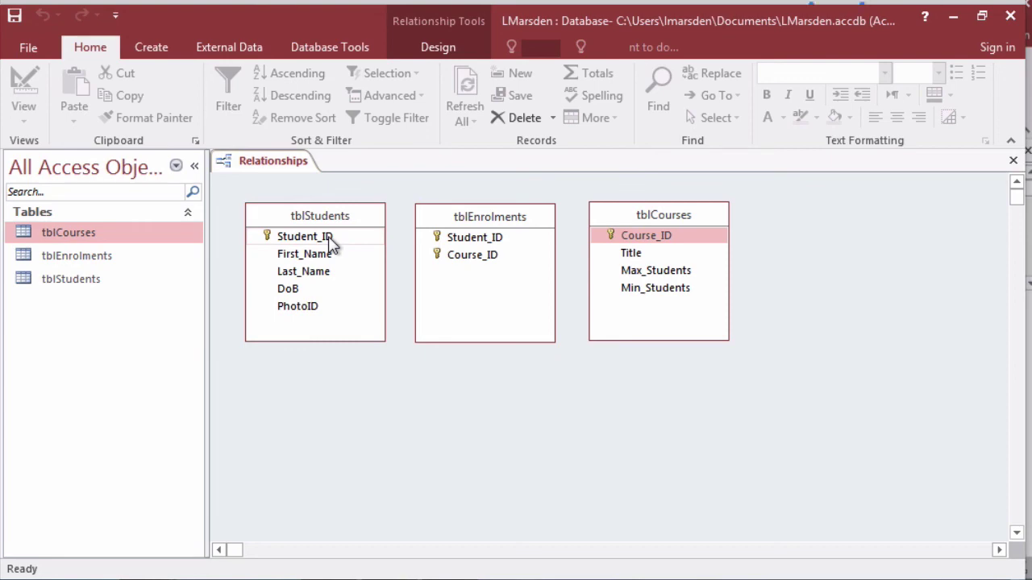
# Step: Link tblStudents.Student_ID to tblEnrolments.Student_ID one-to-many with referential integrity enforced
pyautogui.moveTo(330, 239); pyautogui.dragTo(458, 237)
pyautogui.click(378, 258)
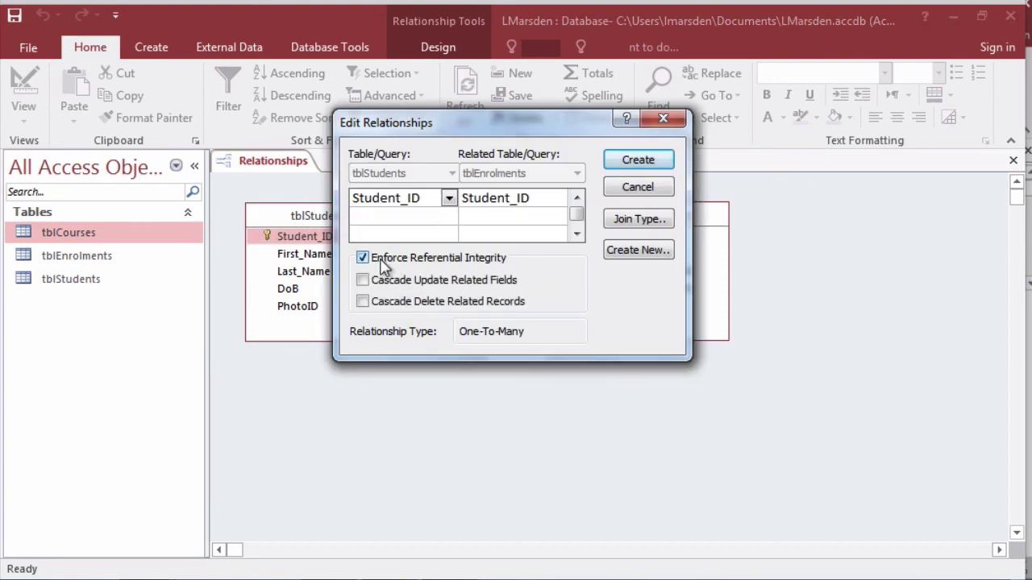
pyautogui.click(636, 161)
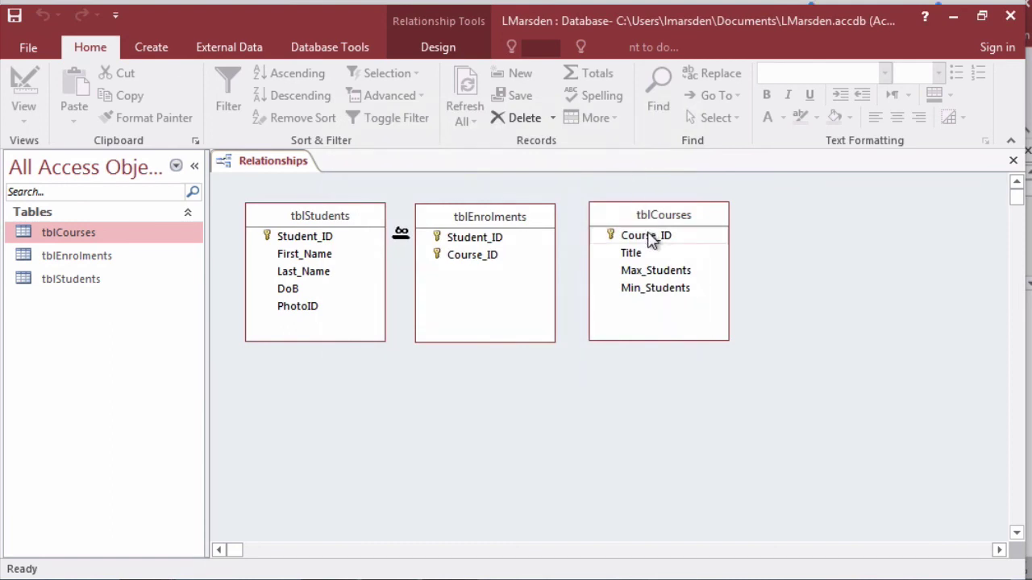
# Step: Link tblCourses.Course_ID to tblEnrolments.Course_ID with referential integrity, then spread the tables apart
pyautogui.moveTo(630, 235); pyautogui.dragTo(479, 256)
pyautogui.click(448, 258)
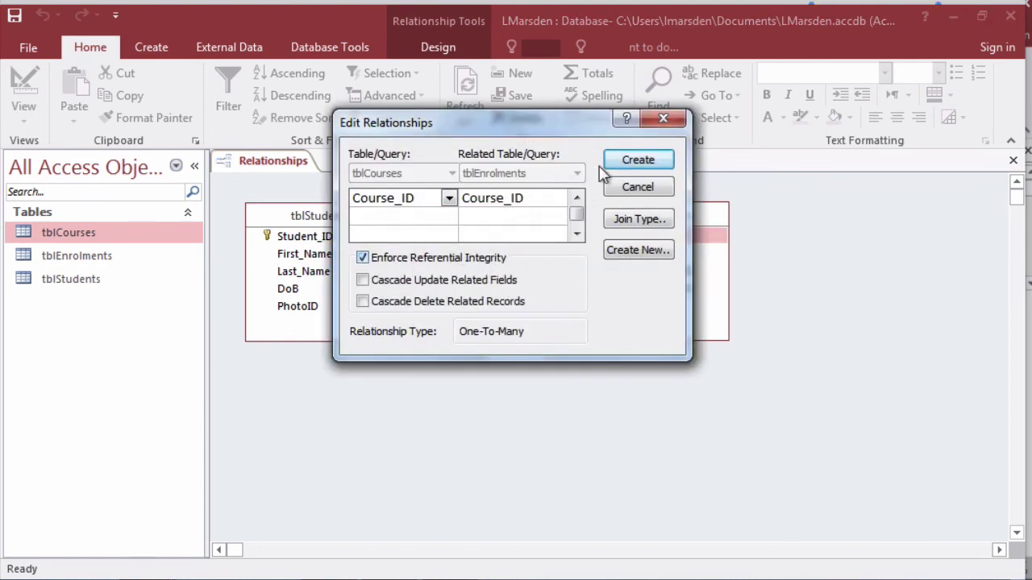
pyautogui.click(637, 160)
pyautogui.moveTo(700, 225); pyautogui.dragTo(857, 225)
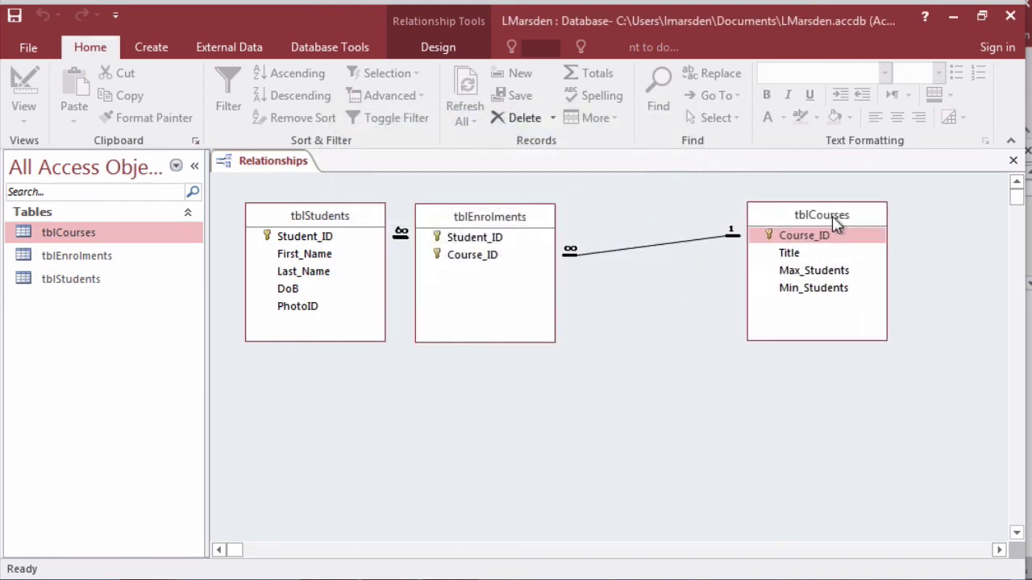
pyautogui.moveTo(544, 228); pyautogui.dragTo(599, 229)
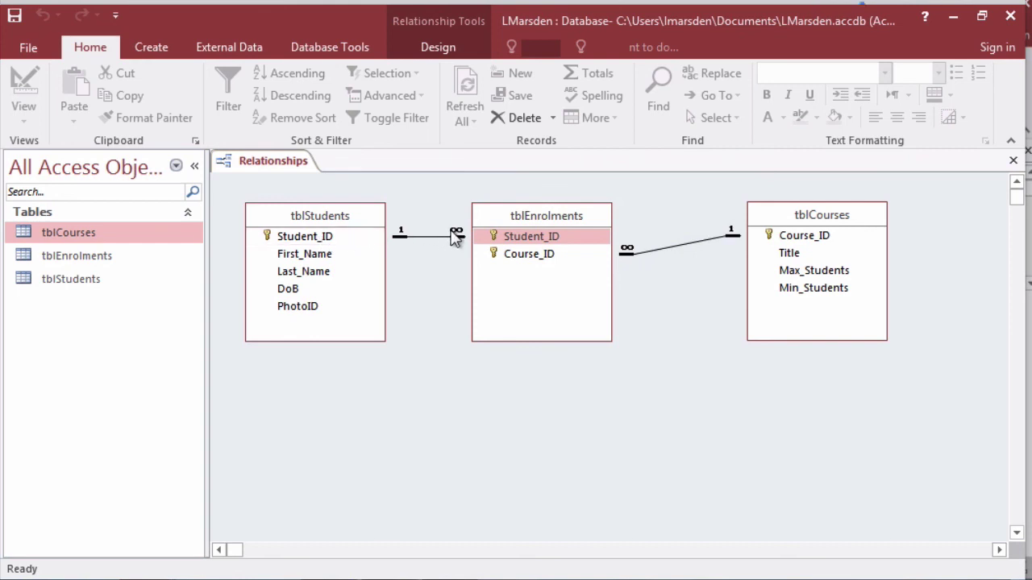
pyautogui.click(551, 242)
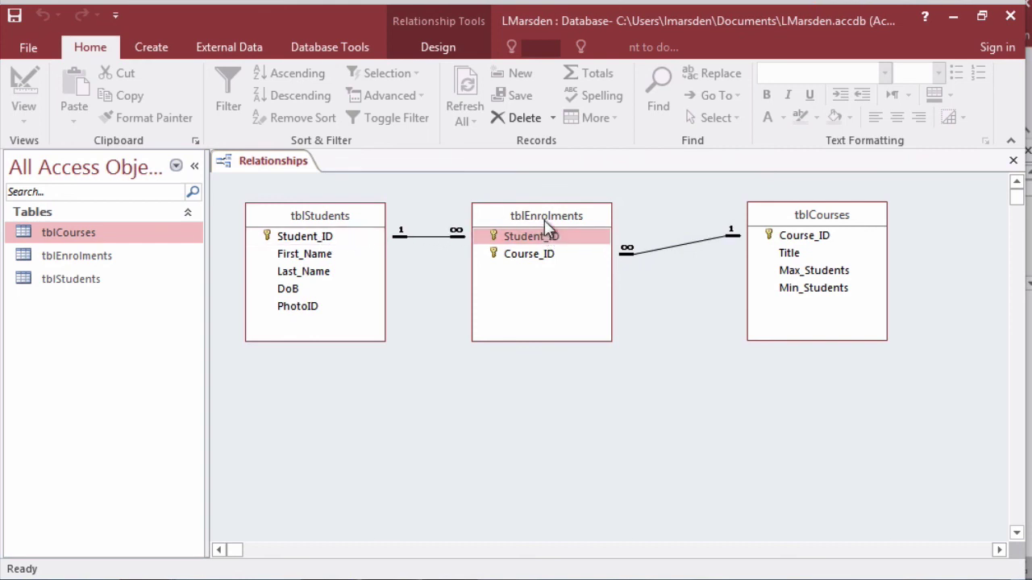